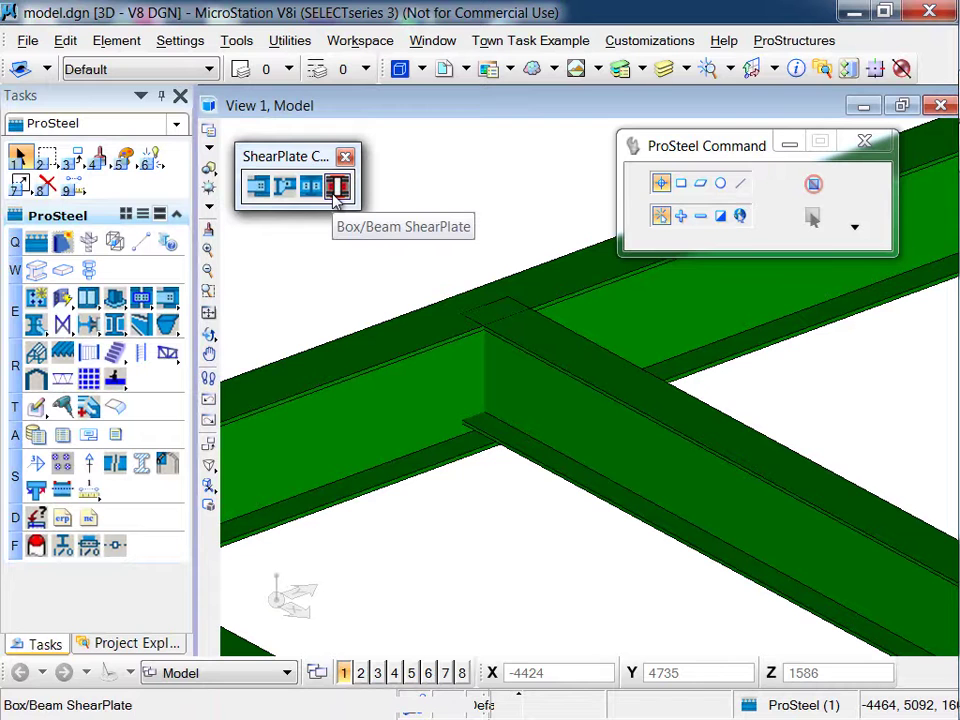
- Create a bolted shear plate connection between the end of the secondary beam and the supporting beam
{"action": "left_click", "coordinate": [259, 195]}
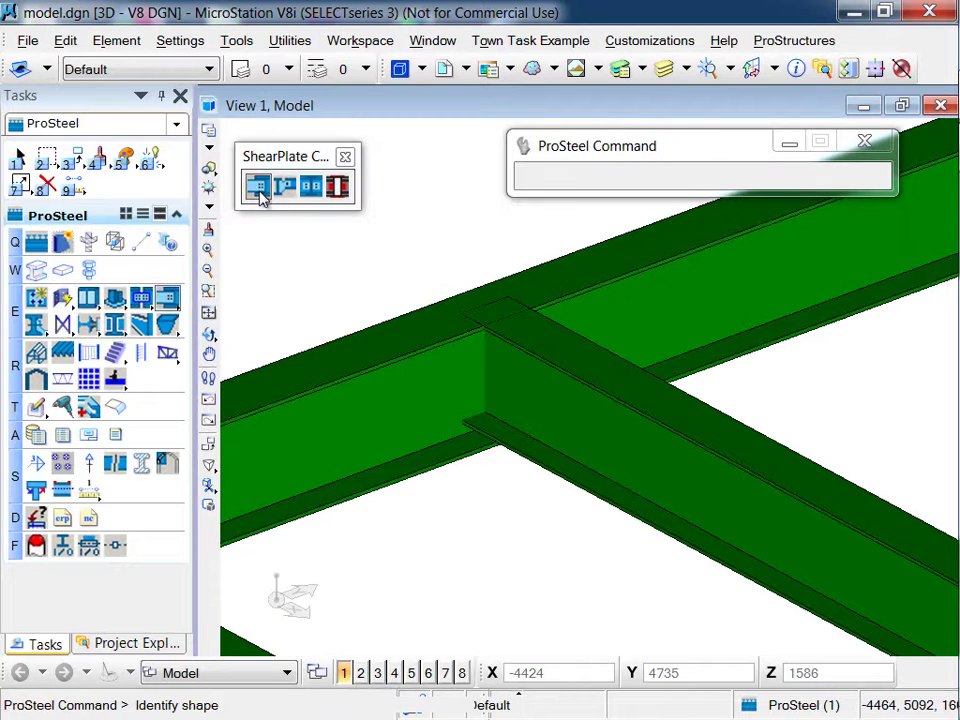
{"action": "left_click", "coordinate": [517, 348]}
{"action": "left_click", "coordinate": [517, 348]}
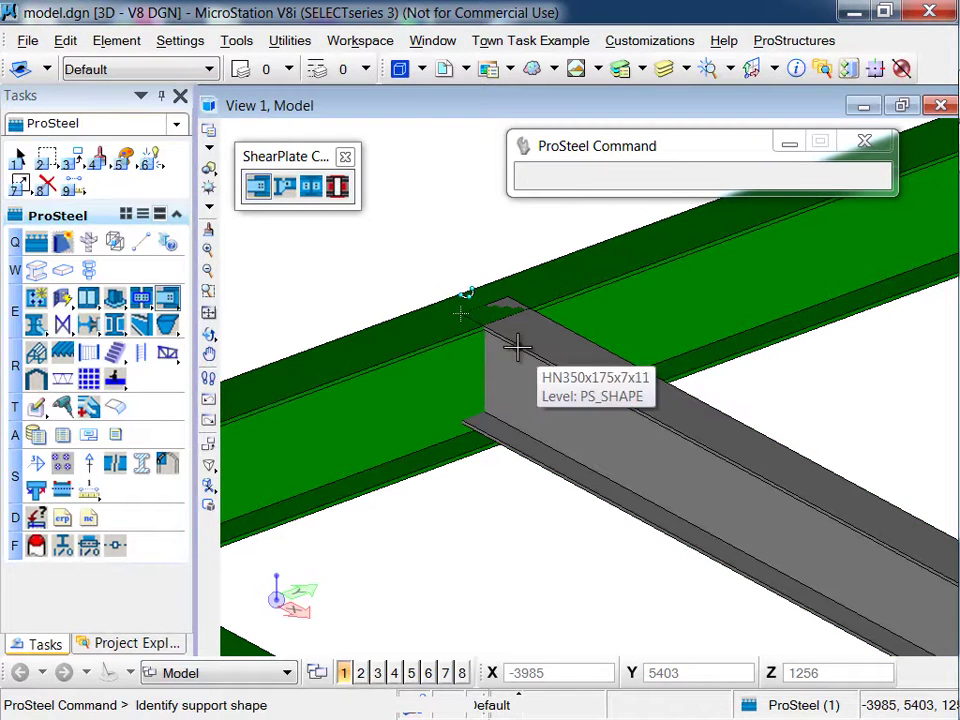
{"action": "left_click", "coordinate": [443, 342]}
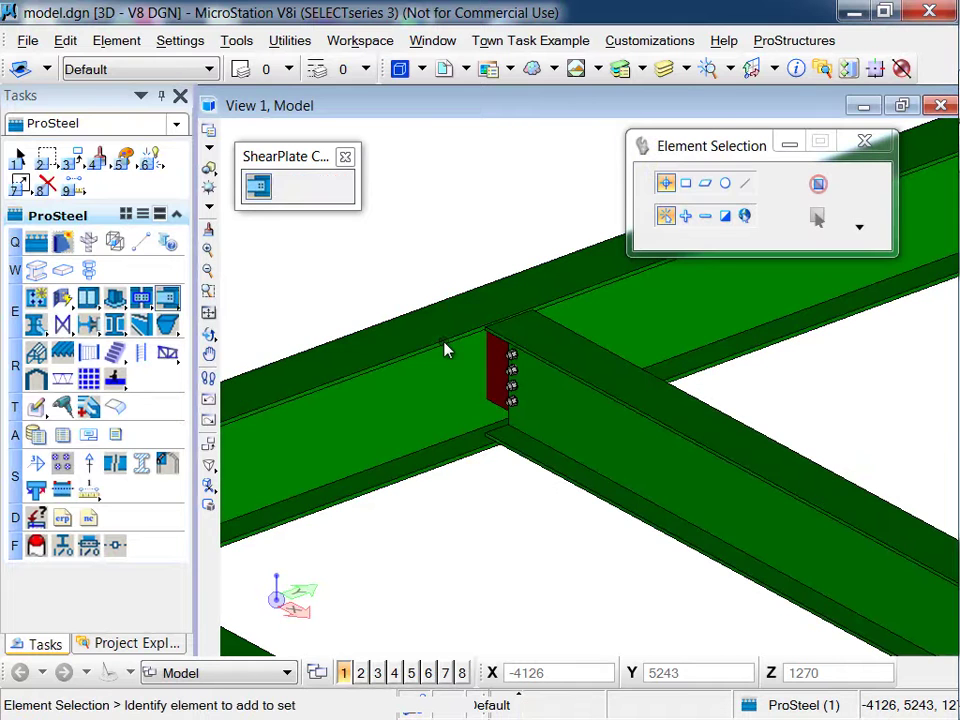
- Examine the new shear plate and its bolts at the beam joint up close
{"action": "scroll", "coordinate": [540, 338], "scroll_direction": "up", "scroll_amount": 3}
{"action": "scroll", "coordinate": [540, 364], "scroll_direction": "down", "scroll_amount": 3}
{"action": "middle_click_drag", "start_coordinate": [540, 364], "coordinate": [564, 354]}
{"action": "scroll", "coordinate": [564, 354], "scroll_direction": "up", "scroll_amount": 3}
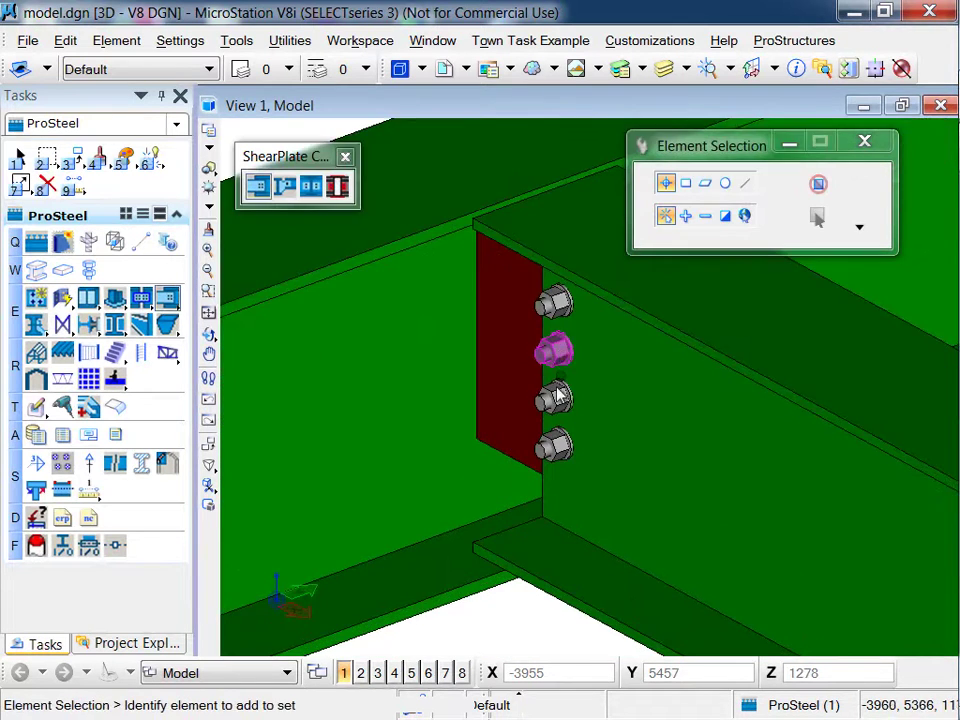
{"action": "middle_click_drag", "start_coordinate": [521, 604], "coordinate": [557, 624], "text": "shift"}
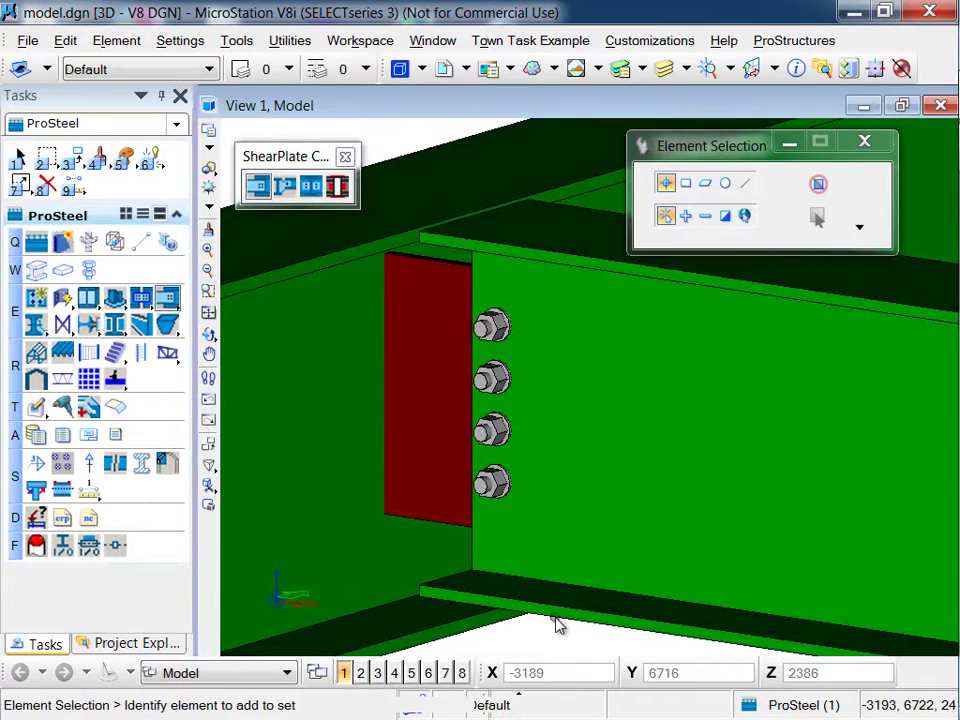
{"action": "scroll", "coordinate": [521, 542], "scroll_direction": "down", "scroll_amount": 2}
{"action": "scroll", "coordinate": [515, 540], "scroll_direction": "up", "scroll_amount": 2}
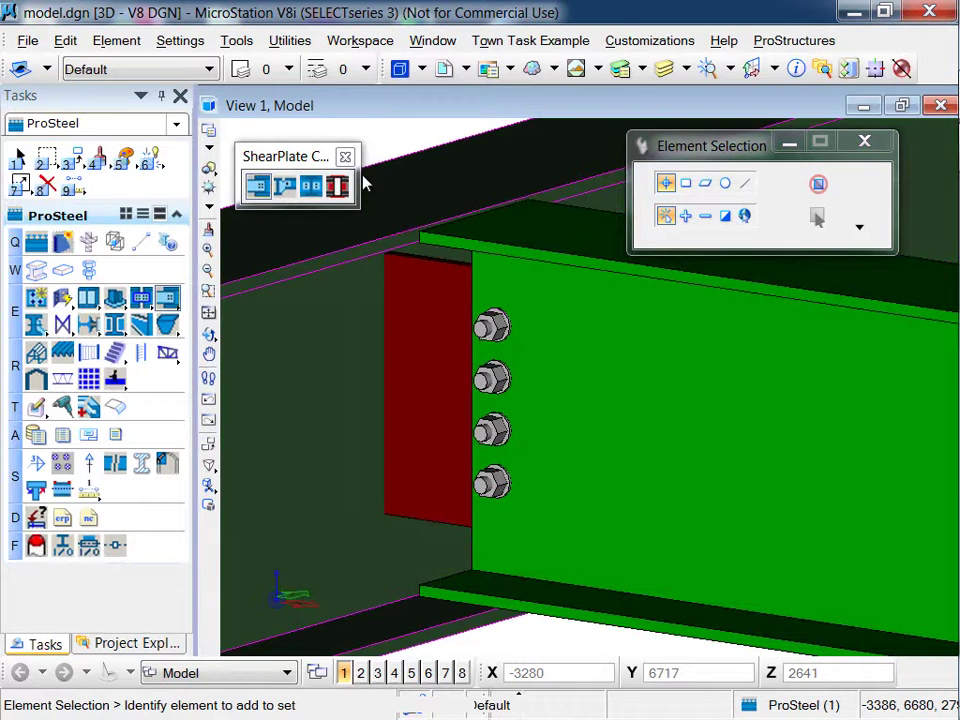
- Close the shear plate tool palette and open the connection settings of the new shear plate
{"action": "left_click", "coordinate": [345, 157]}
{"action": "middle_click_drag", "start_coordinate": [347, 156], "coordinate": [454, 242], "text": "shift"}
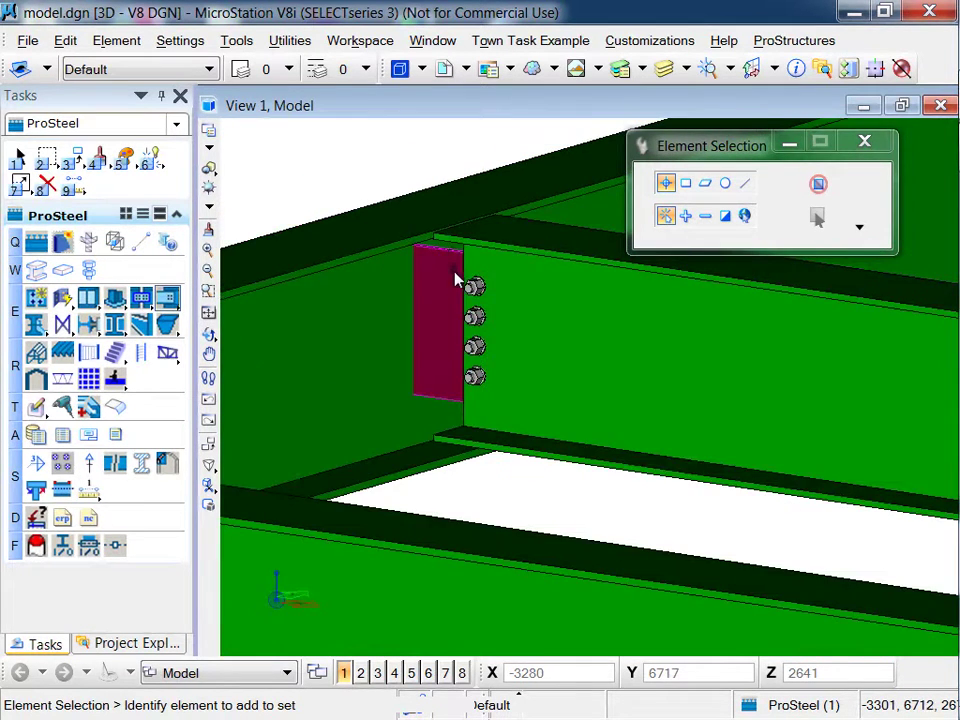
{"action": "scroll", "coordinate": [455, 279], "scroll_direction": "down", "scroll_amount": 2}
{"action": "scroll", "coordinate": [454, 280], "scroll_direction": "up", "scroll_amount": 4}
{"action": "scroll", "coordinate": [454, 280], "scroll_direction": "down", "scroll_amount": 2}
{"action": "scroll", "coordinate": [454, 280], "scroll_direction": "up", "scroll_amount": 2}
{"action": "scroll", "coordinate": [454, 280], "scroll_direction": "down", "scroll_amount": 2}
{"action": "middle_click_drag", "start_coordinate": [386, 287], "coordinate": [392, 306], "text": "shift"}
{"action": "mouse_move", "coordinate": [952, 207]}
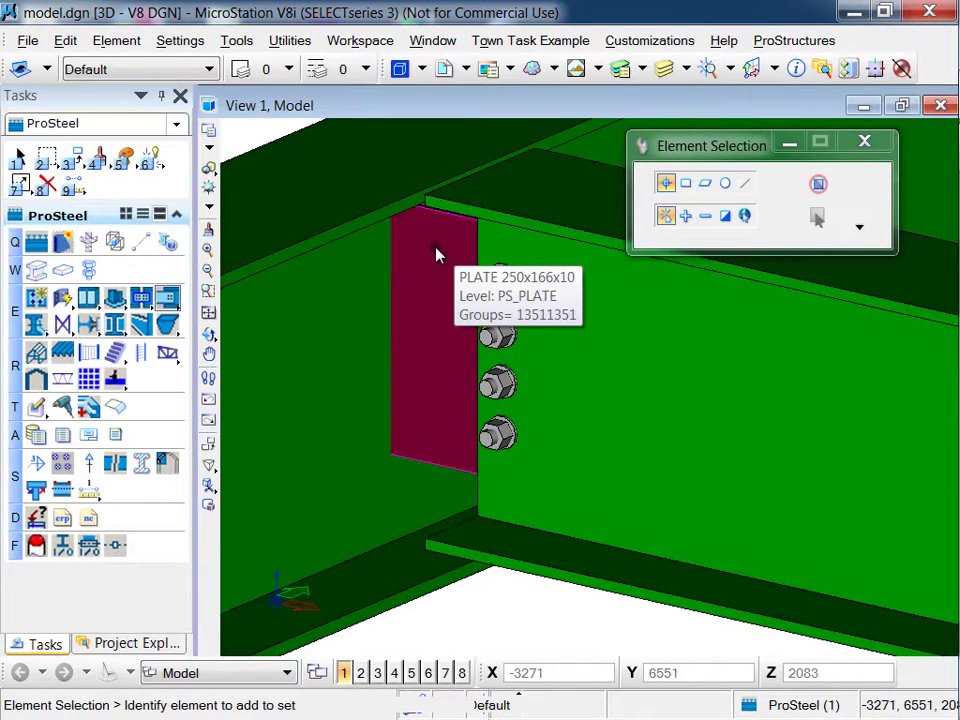
{"action": "left_click", "coordinate": [437, 253]}
- Rearrange the connection settings and Element Selection windows so the bolted joint stays in sight
{"action": "left_click_drag", "start_coordinate": [408, 190], "coordinate": [699, 200]}
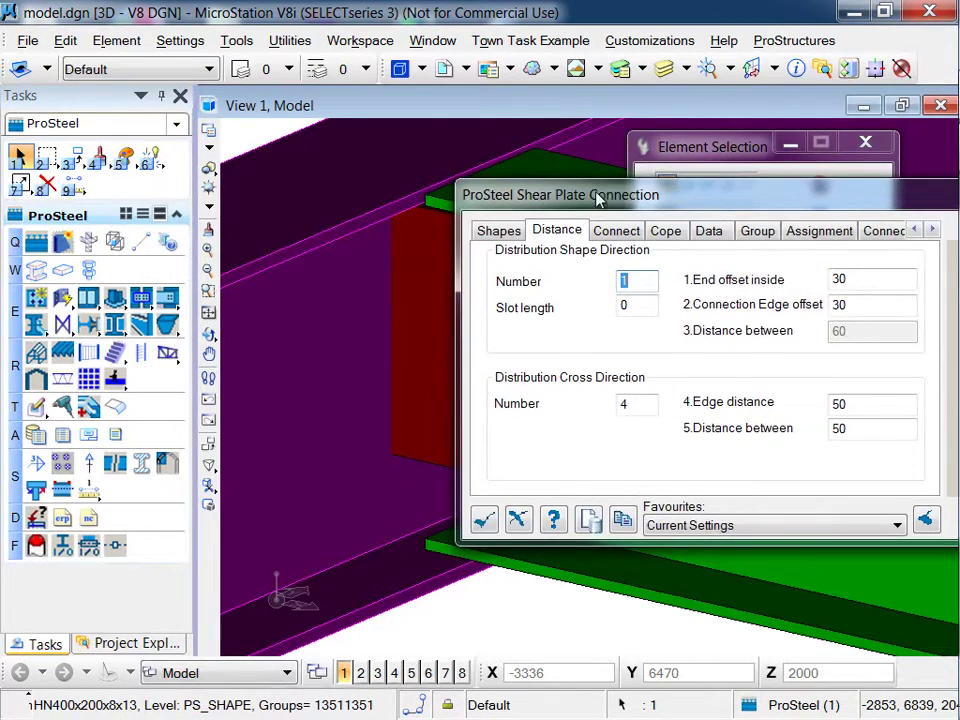
{"action": "left_click_drag", "start_coordinate": [598, 200], "coordinate": [703, 192]}
{"action": "scroll", "coordinate": [492, 580], "scroll_direction": "down", "scroll_amount": 2}
{"action": "middle_click_drag", "start_coordinate": [489, 604], "coordinate": [510, 432]}
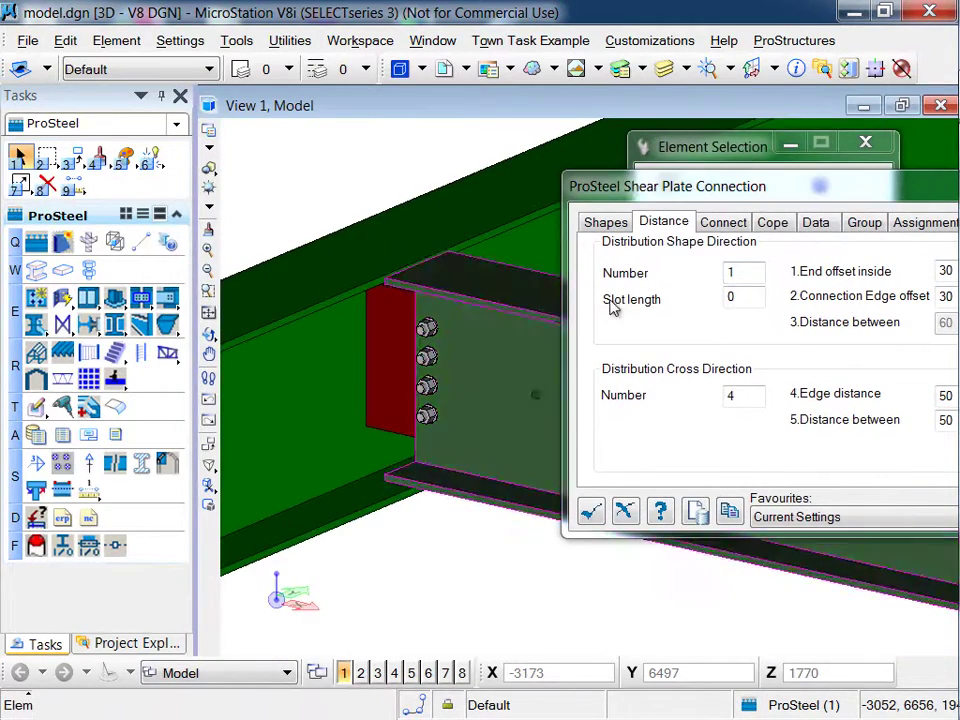
{"action": "left_click_drag", "start_coordinate": [634, 186], "coordinate": [616, 173]}
{"action": "middle_click_drag", "start_coordinate": [429, 519], "coordinate": [418, 439]}
{"action": "right_click", "coordinate": [418, 439]}
{"action": "left_click_drag", "start_coordinate": [624, 219], "coordinate": [731, 145]}
{"action": "left_click_drag", "start_coordinate": [600, 183], "coordinate": [246, 369]}
{"action": "left_click_drag", "start_coordinate": [399, 364], "coordinate": [421, 366]}
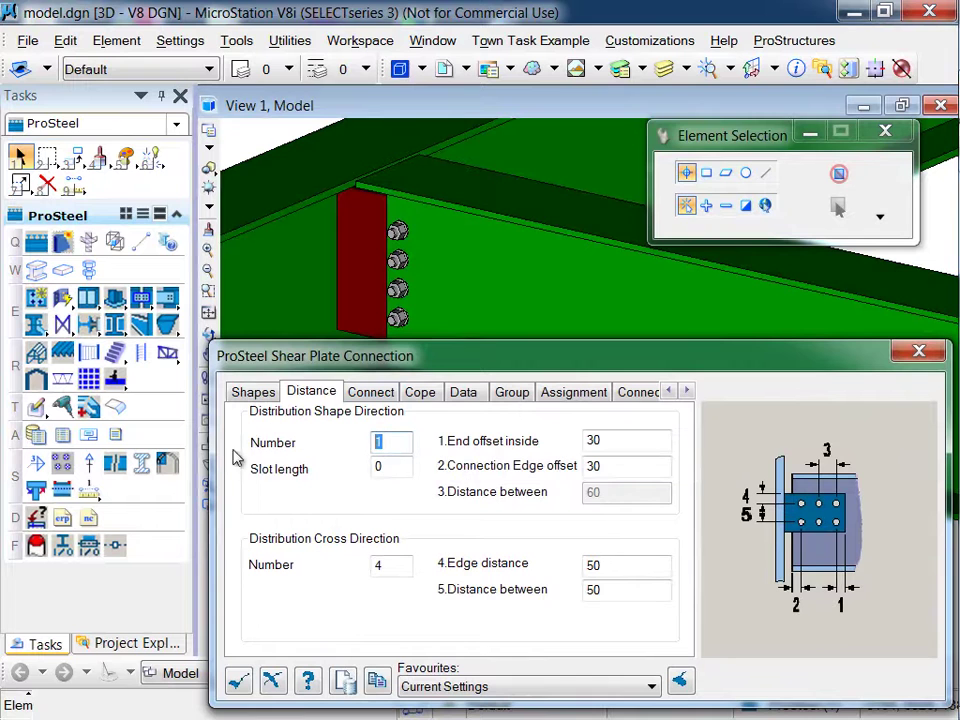
- Try a bolt number of 2 in the shape direction and 3 in the cross direction
{"action": "type", "text": "2"}
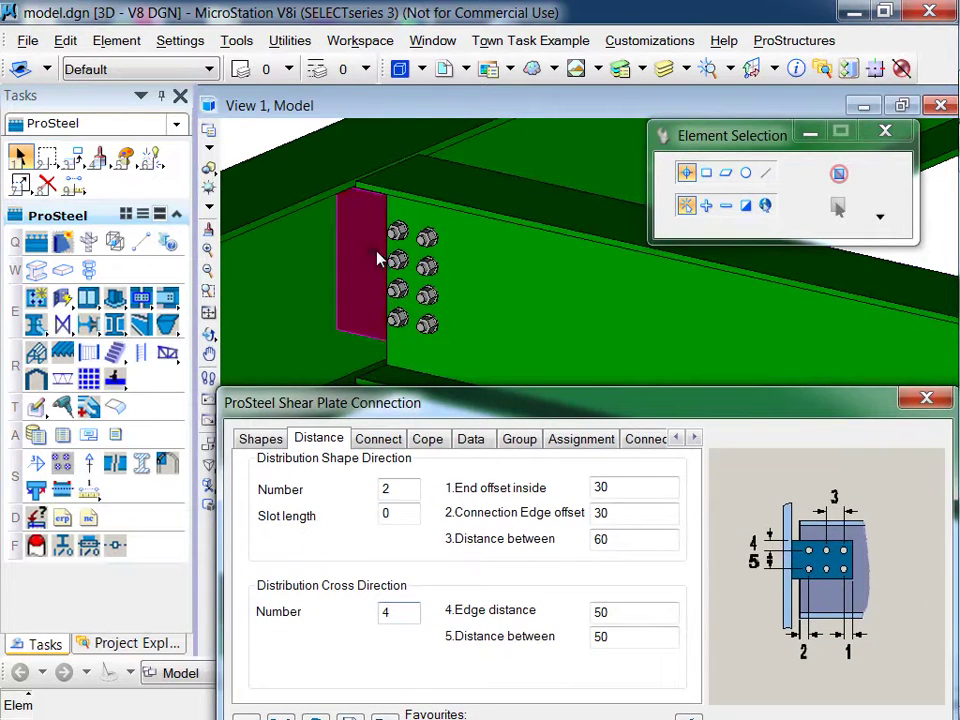
{"action": "left_click_drag", "start_coordinate": [476, 416], "coordinate": [465, 390]}
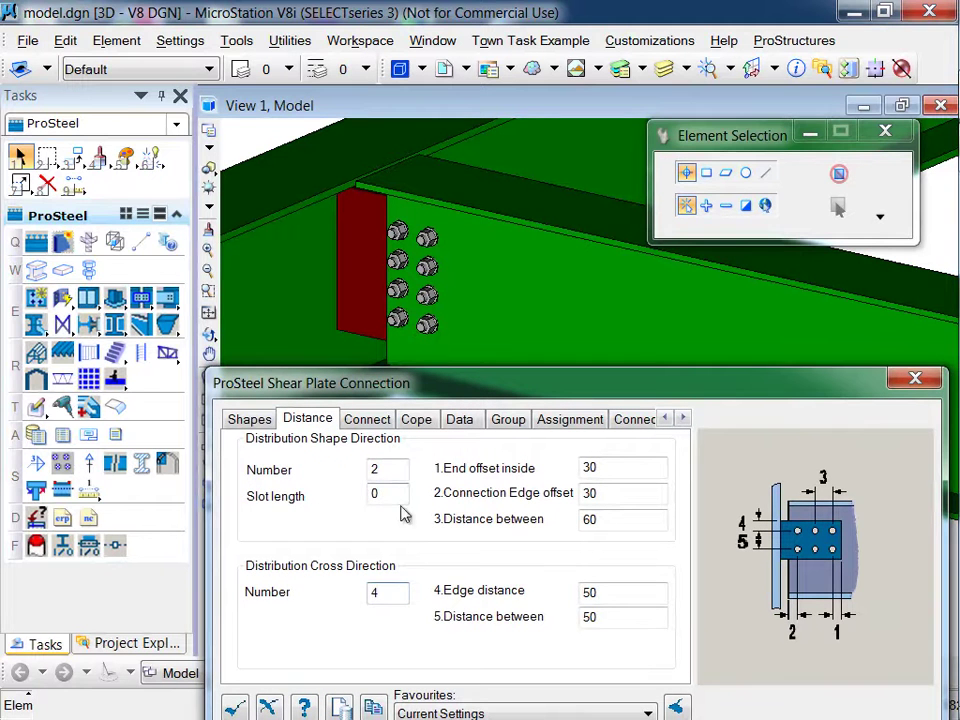
{"action": "double_click", "coordinate": [386, 592]}
{"action": "type", "text": "3"}
{"action": "left_click", "coordinate": [392, 493]}
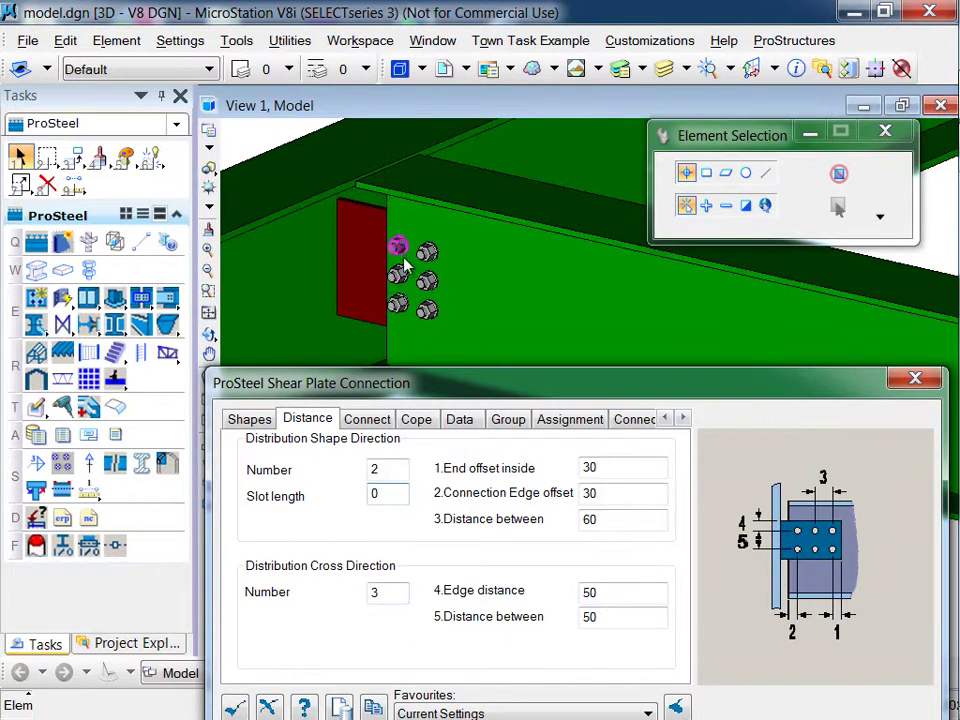
- Set the bolt number to 4 in the cross direction and 1 in the shape direction
{"action": "double_click", "coordinate": [388, 593]}
{"action": "type", "text": "4"}
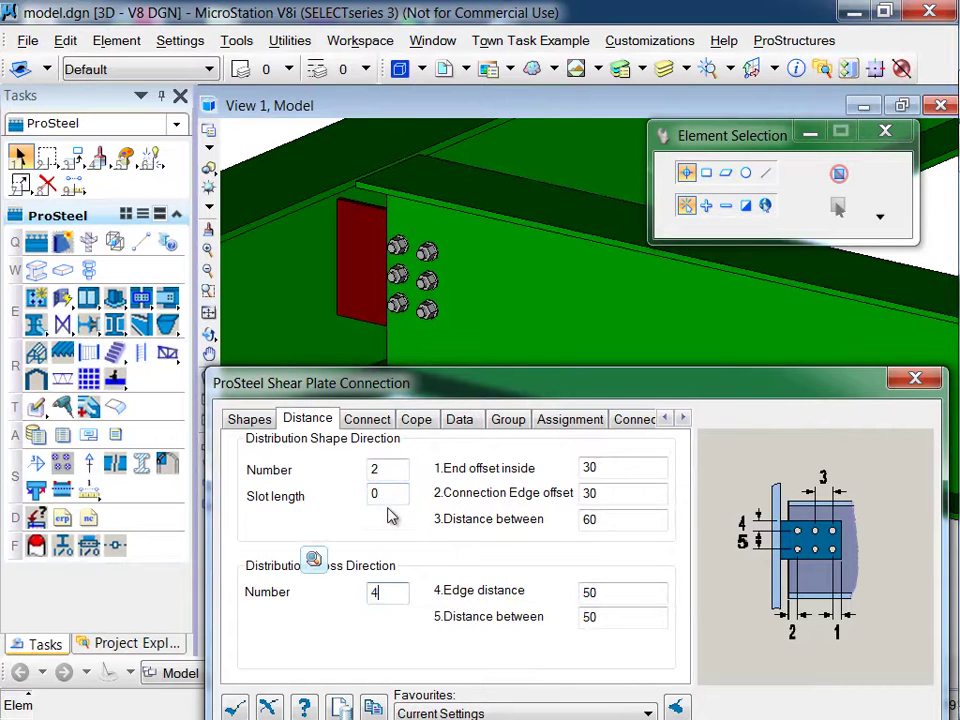
{"action": "left_click", "coordinate": [388, 468]}
{"action": "double_click", "coordinate": [388, 468]}
{"action": "type", "text": "1"}
{"action": "left_click", "coordinate": [390, 495]}
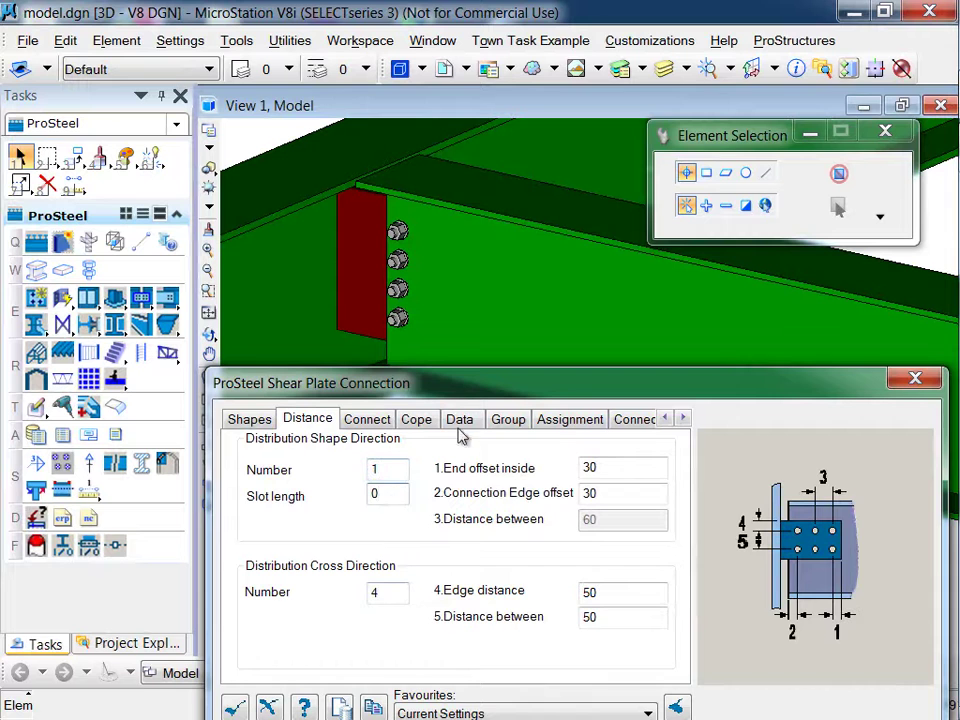
- Review the end offset, connection edge offset and edge distance values of the bolt layout
{"action": "left_click_drag", "start_coordinate": [459, 393], "coordinate": [455, 355]}
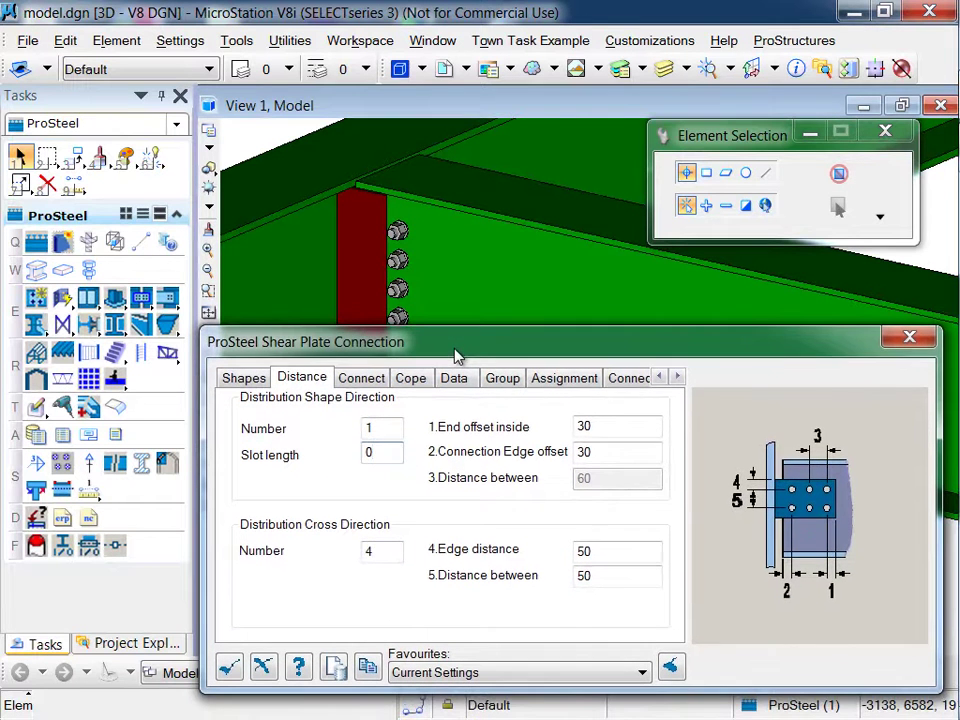
{"action": "left_click", "coordinate": [619, 431]}
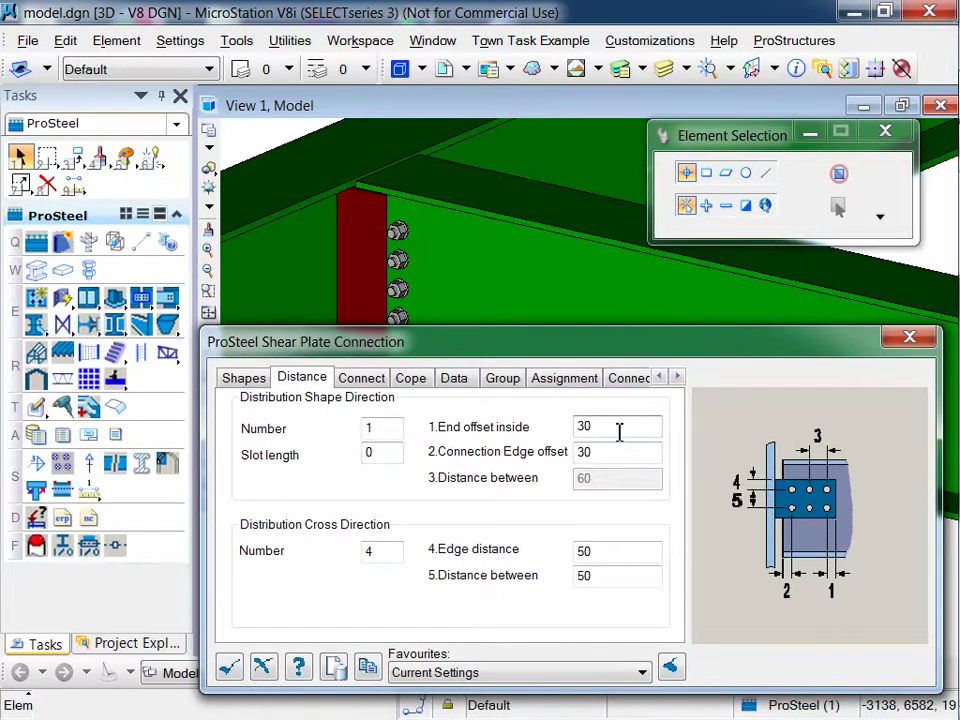
{"action": "left_click_drag", "start_coordinate": [619, 431], "coordinate": [513, 458]}
{"action": "left_click", "coordinate": [603, 555]}
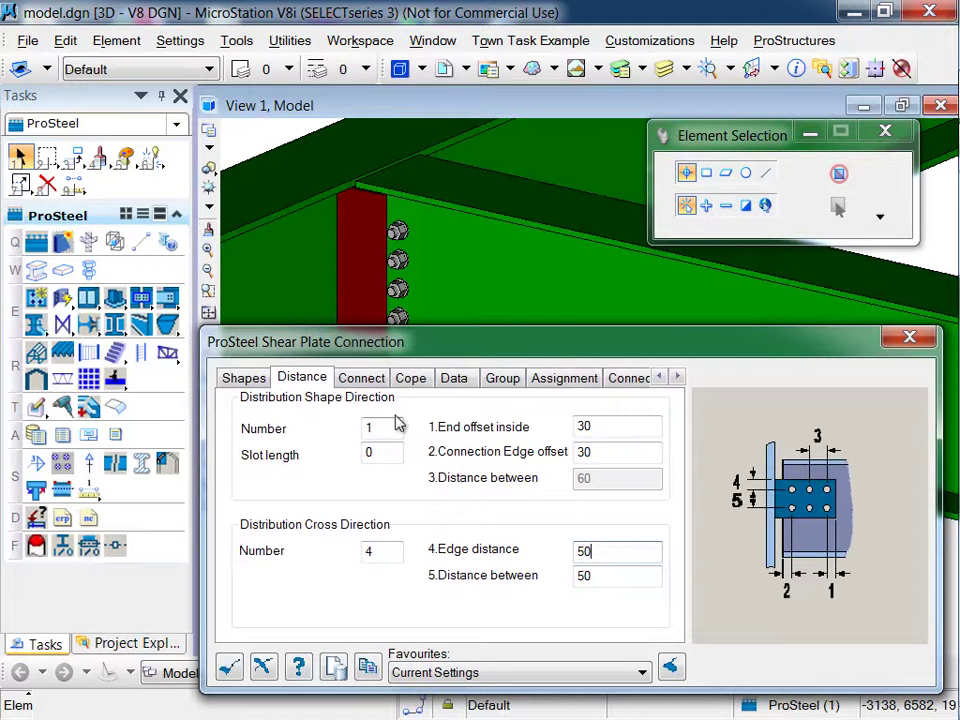
- Select bolt style 4.6S and set the bolt diameter to 20 for the connection
{"action": "left_click", "coordinate": [378, 372]}
{"action": "mouse_move", "coordinate": [383, 345]}
{"action": "left_mouse_down"}
{"action": "mouse_move", "coordinate": [383, 332]}
{"action": "mouse_move", "coordinate": [385, 341]}
{"action": "left_mouse_up"}
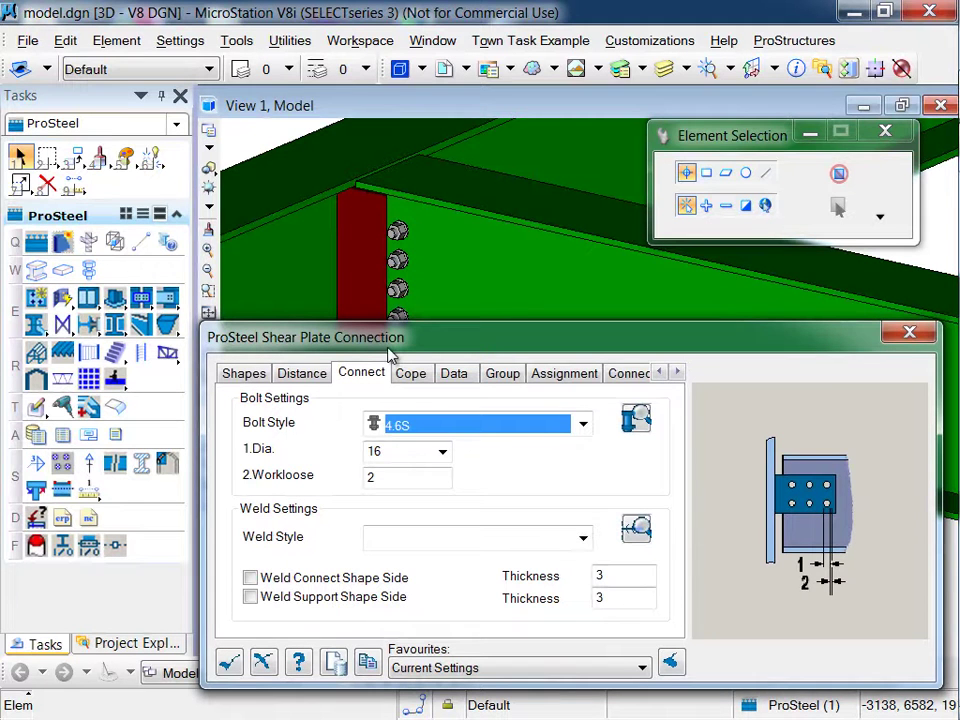
{"action": "left_click", "coordinate": [459, 426]}
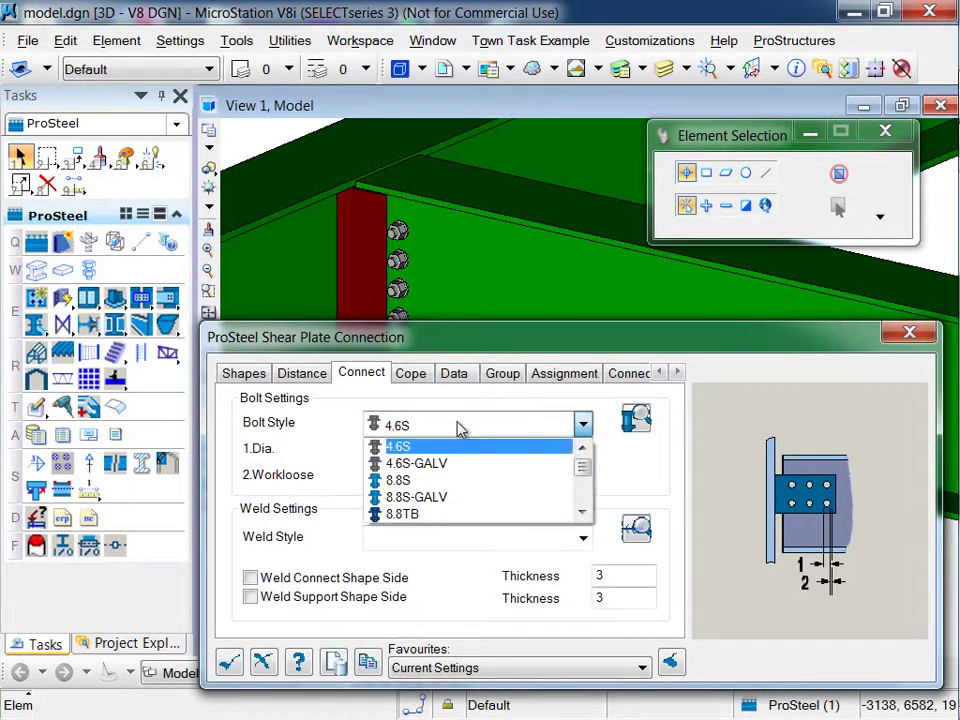
{"action": "left_click", "coordinate": [546, 448]}
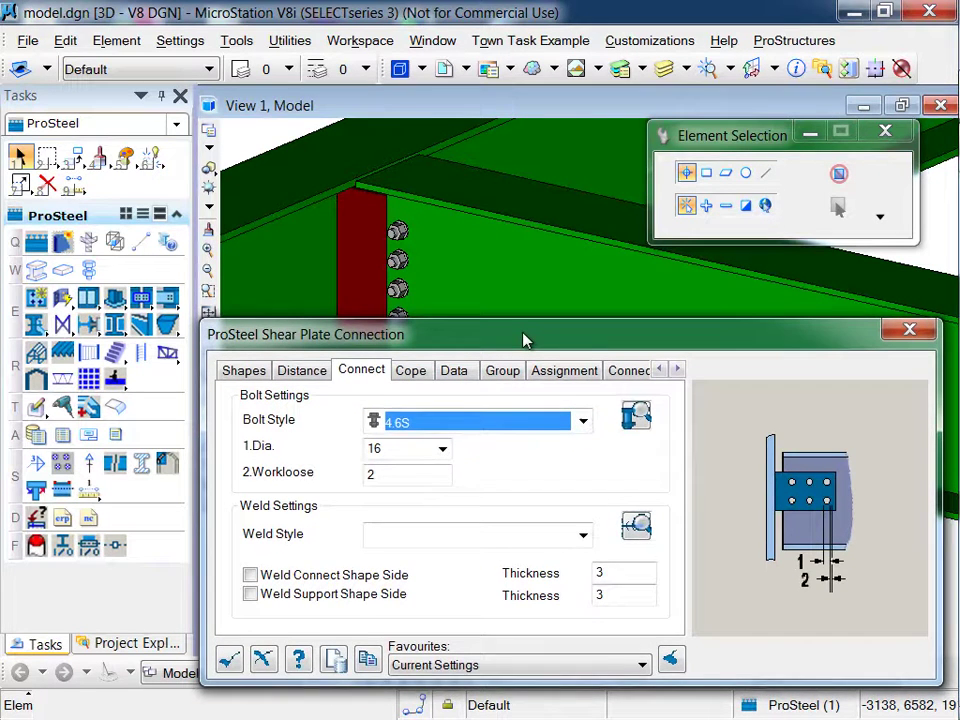
{"action": "left_click_drag", "start_coordinate": [527, 341], "coordinate": [527, 347]}
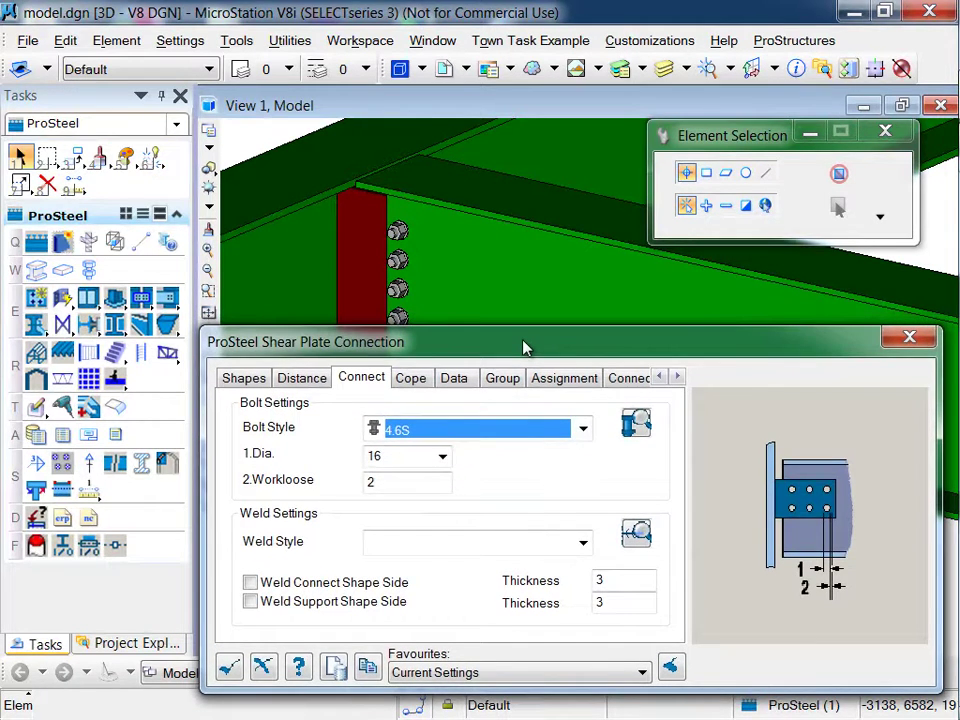
{"action": "left_click", "coordinate": [442, 456]}
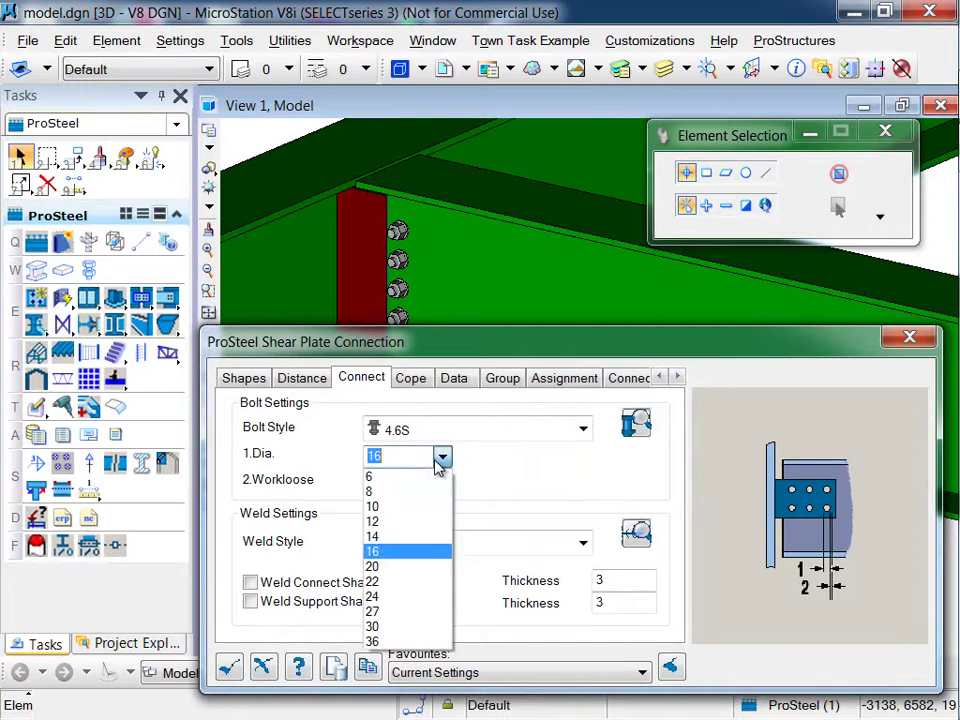
{"action": "left_click", "coordinate": [425, 568]}
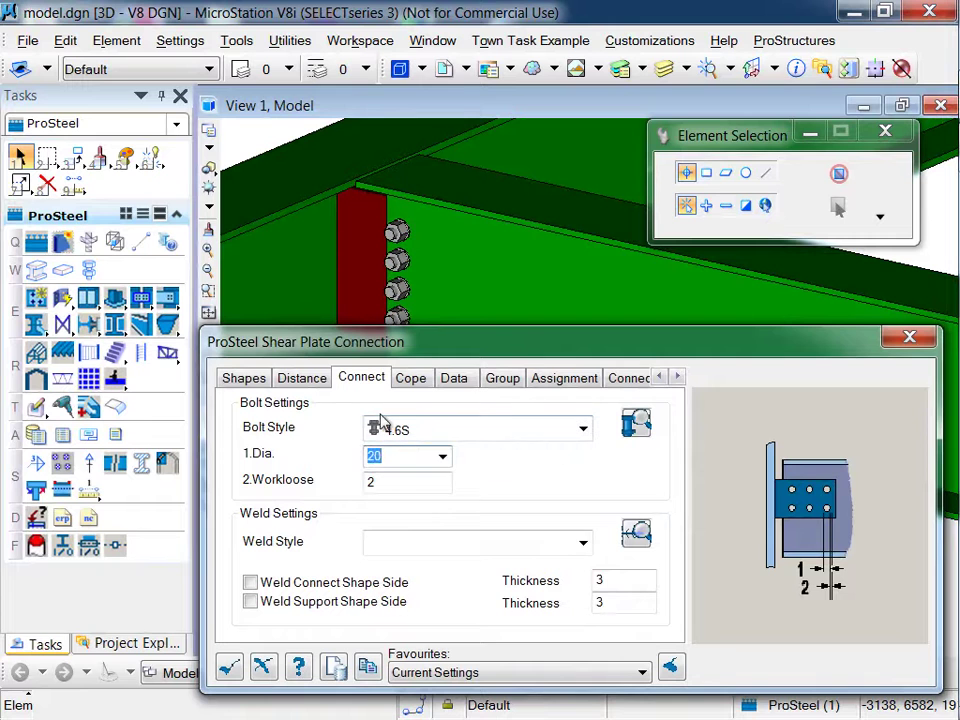
- Review the workloose and weld settings, comparing them with the plate edge against the supporting beam
{"action": "left_click_drag", "start_coordinate": [421, 349], "coordinate": [425, 353]}
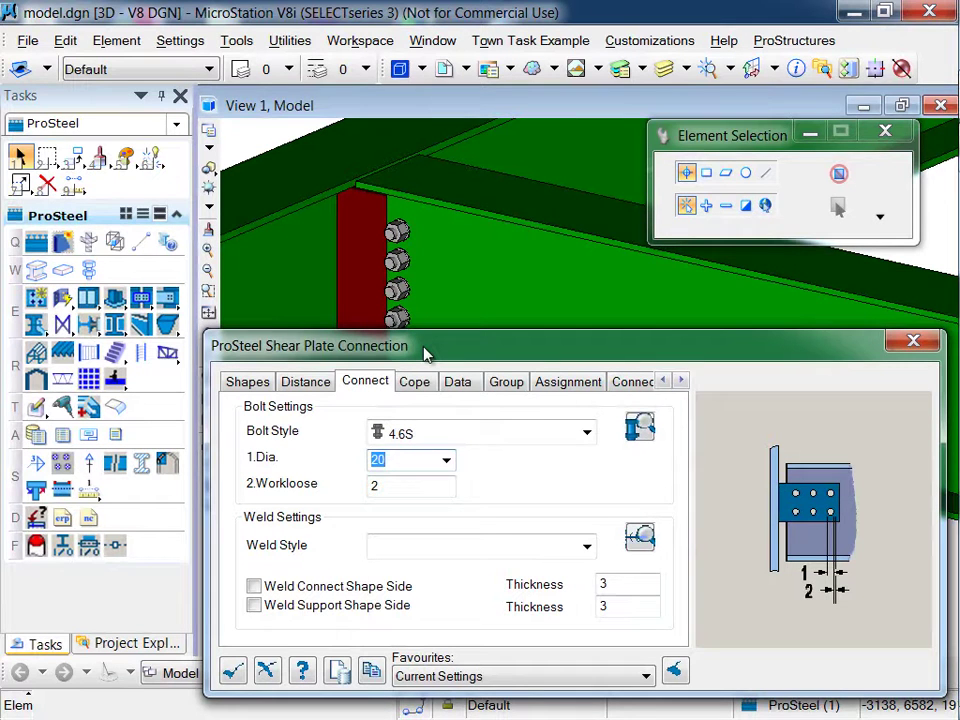
{"action": "mouse_move", "coordinate": [425, 352]}
{"action": "left_mouse_down"}
{"action": "mouse_move", "coordinate": [426, 399]}
{"action": "mouse_move", "coordinate": [421, 353]}
{"action": "left_mouse_up"}
{"action": "left_click", "coordinate": [400, 485]}
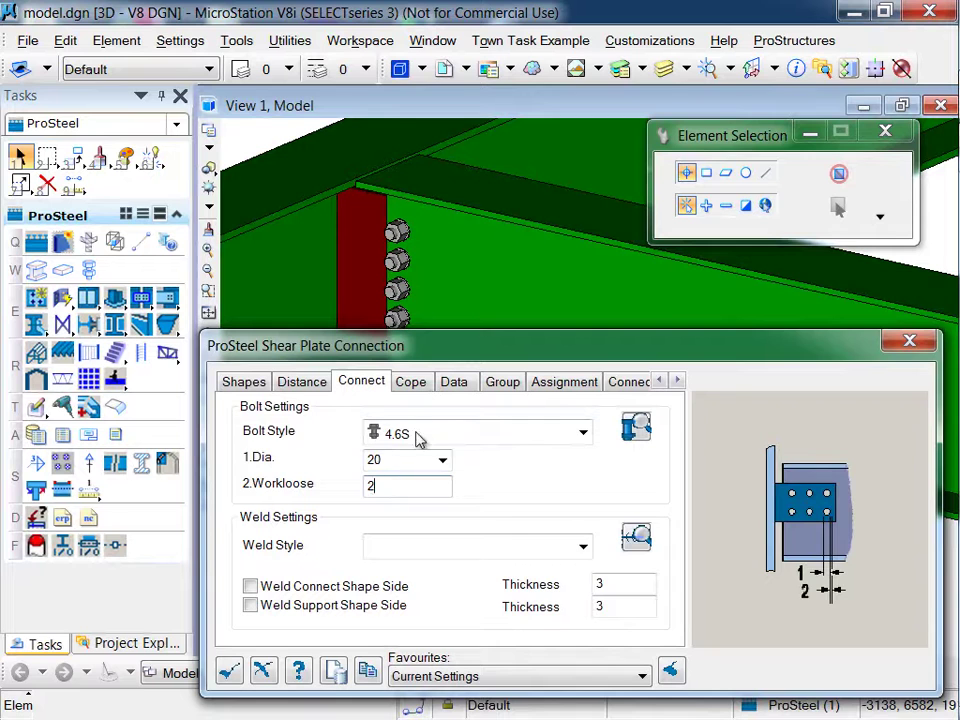
{"action": "left_click", "coordinate": [410, 383]}
{"action": "left_click", "coordinate": [368, 386]}
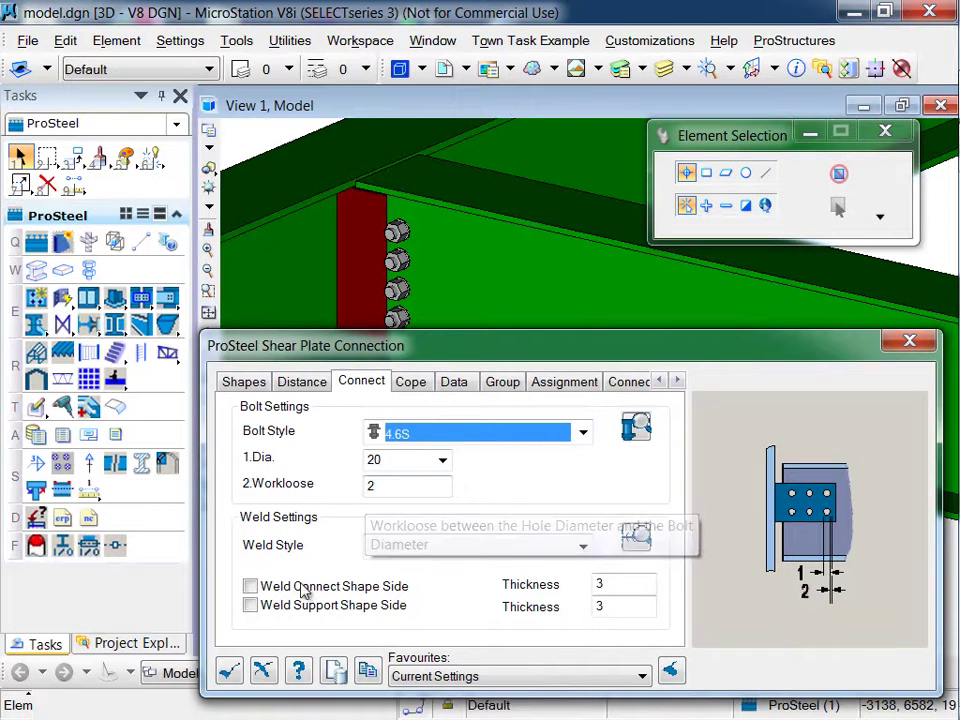
{"action": "left_click_drag", "start_coordinate": [358, 349], "coordinate": [368, 460]}
{"action": "left_click", "coordinate": [342, 316]}
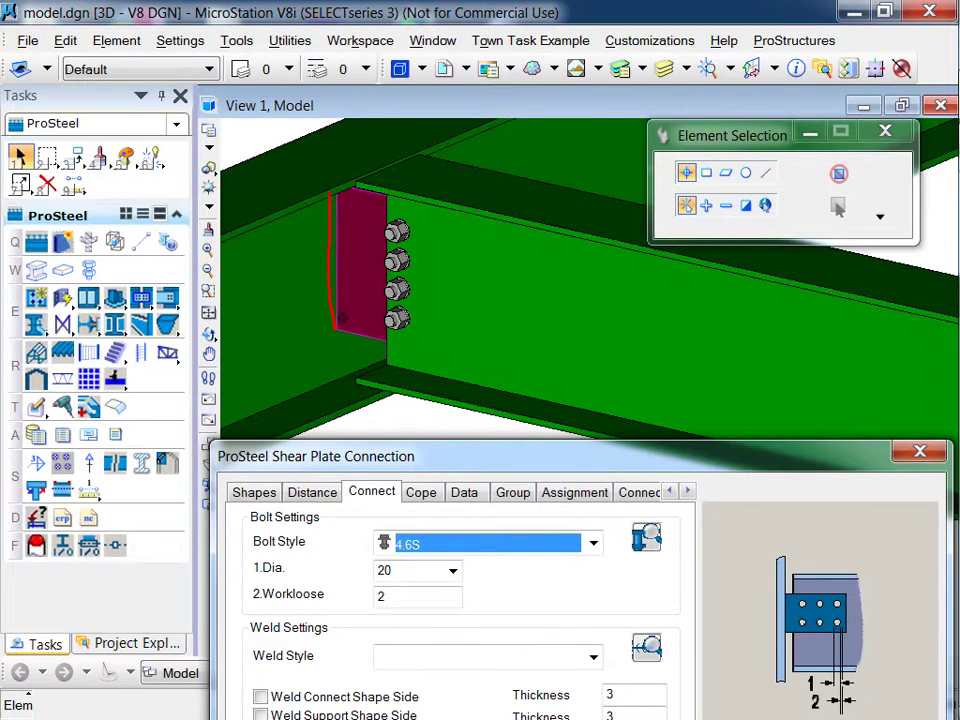
{"action": "left_click_drag", "start_coordinate": [342, 198], "coordinate": [343, 326]}
{"action": "mouse_move", "coordinate": [396, 458]}
{"action": "left_mouse_down"}
{"action": "mouse_move", "coordinate": [380, 290]}
{"action": "mouse_move", "coordinate": [414, 312]}
{"action": "mouse_move", "coordinate": [422, 350]}
{"action": "left_mouse_up"}
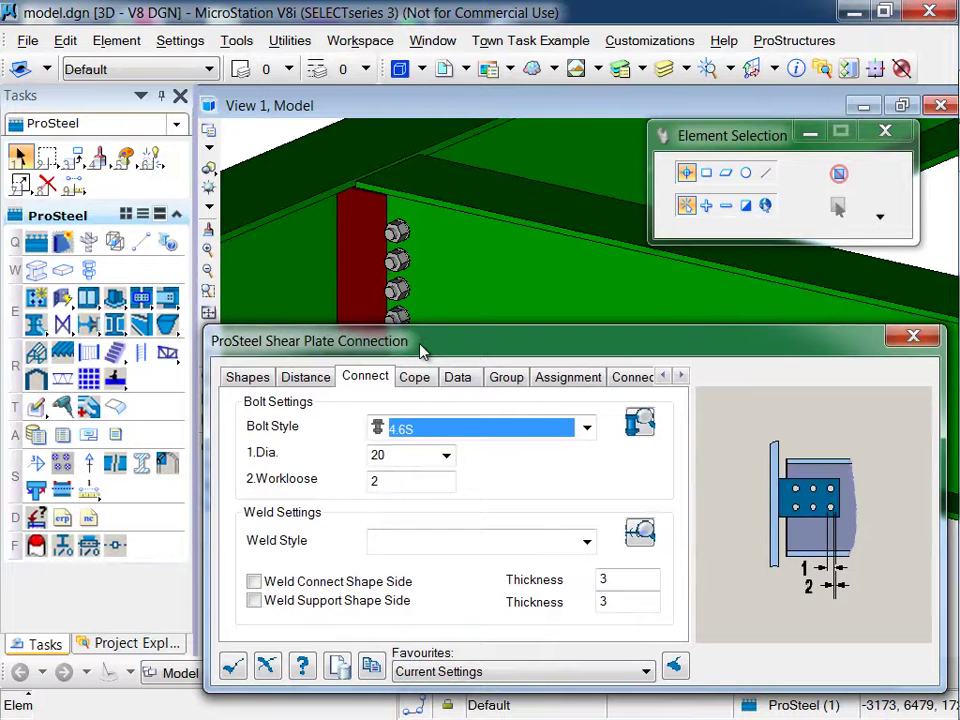
{"action": "left_click_drag", "start_coordinate": [422, 352], "coordinate": [386, 346]}
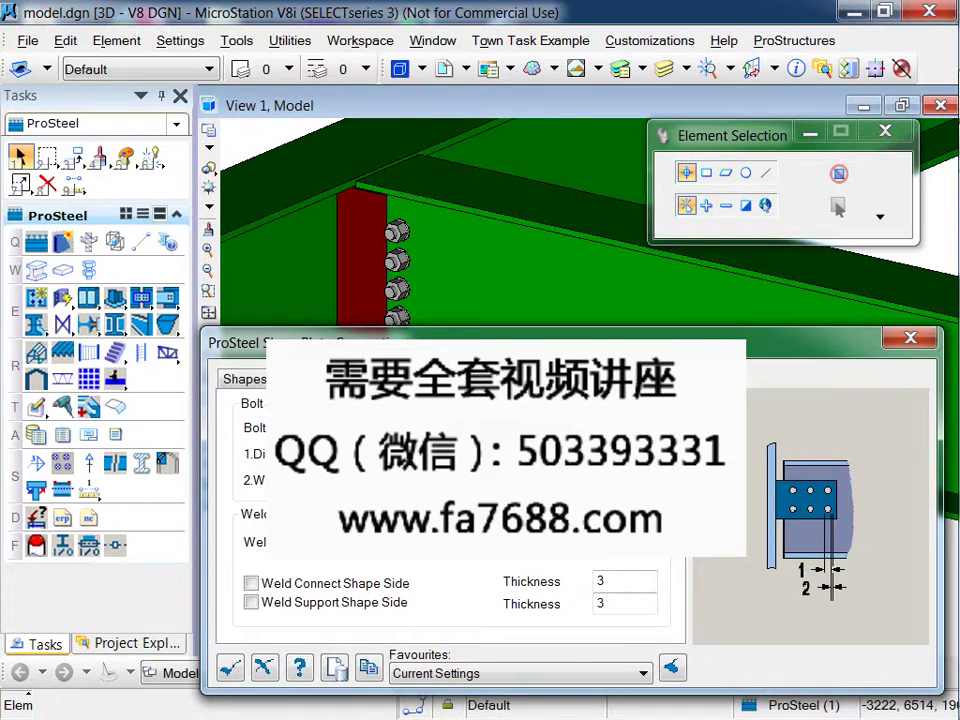
- Enable the Cope option for the connected beam using the default/Standard template
{"action": "left_click", "coordinate": [320, 379]}
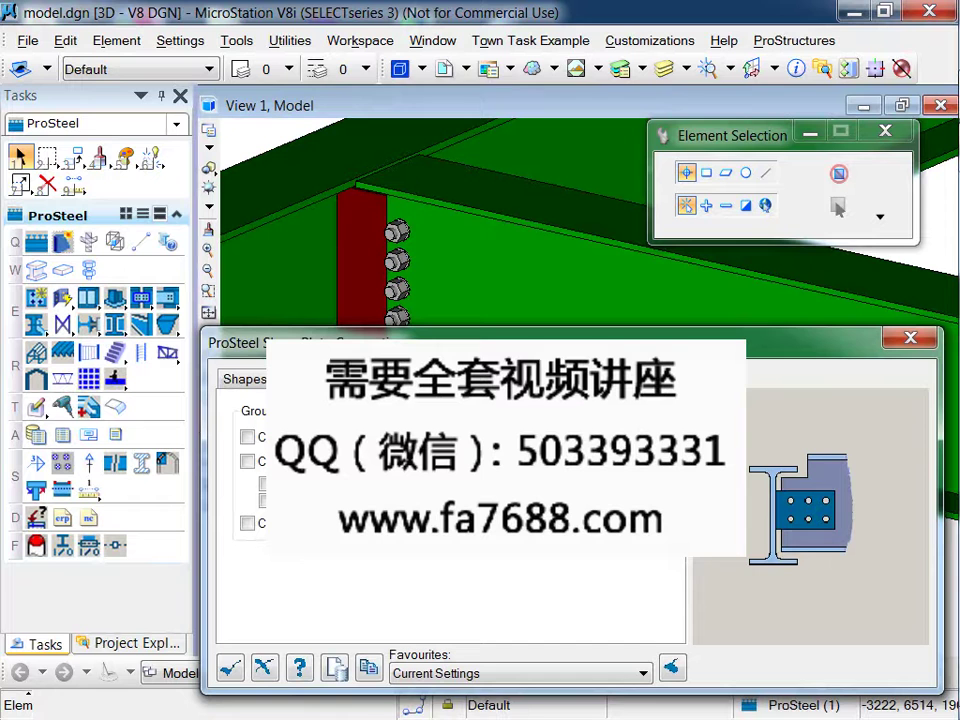
{"action": "left_click_drag", "start_coordinate": [386, 346], "coordinate": [389, 352]}
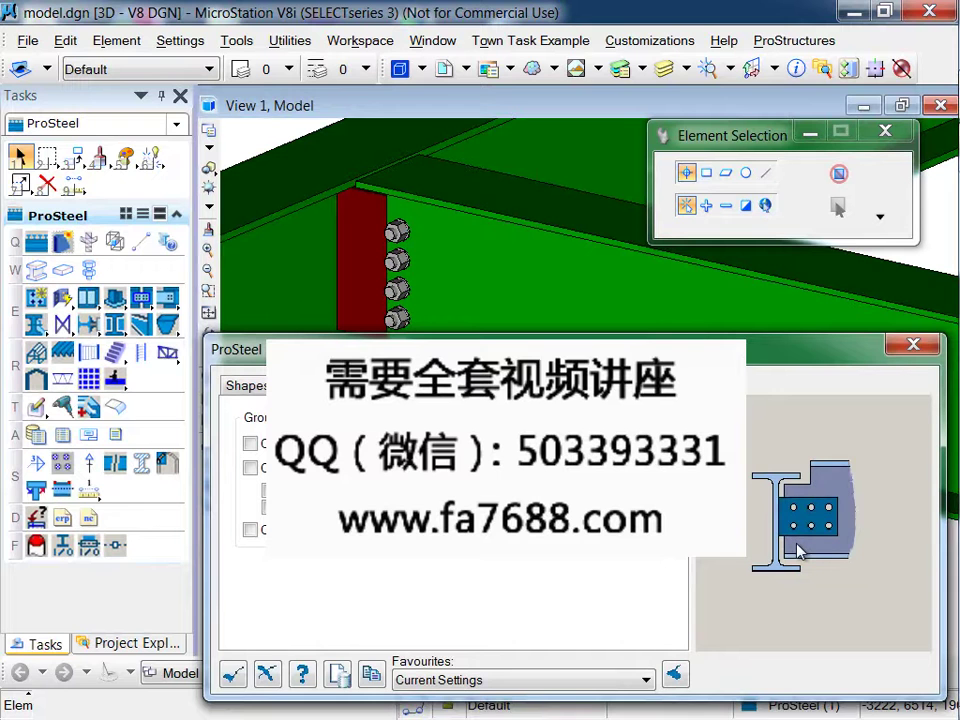
{"action": "left_click_drag", "start_coordinate": [563, 344], "coordinate": [568, 357]}
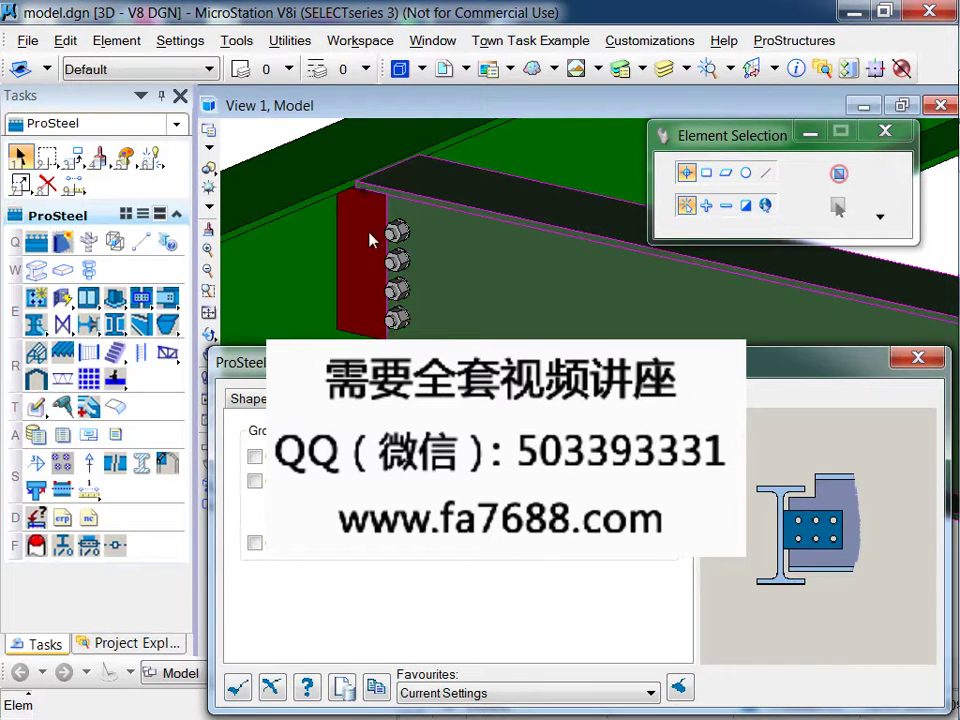
{"action": "left_click", "coordinate": [378, 325]}
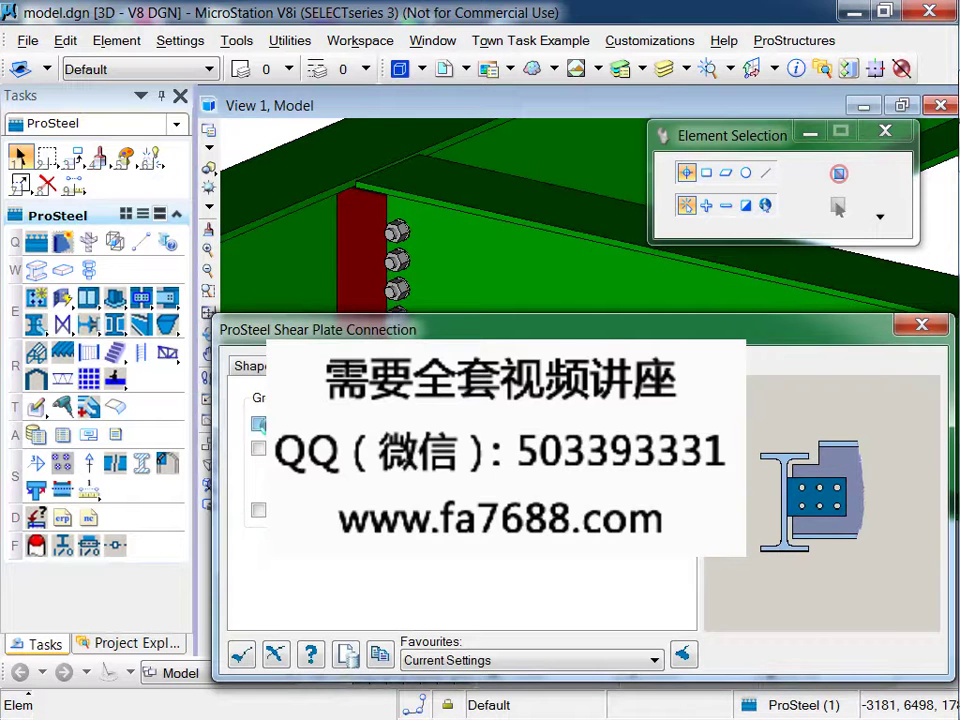
{"action": "left_click_drag", "start_coordinate": [370, 328], "coordinate": [377, 348]}
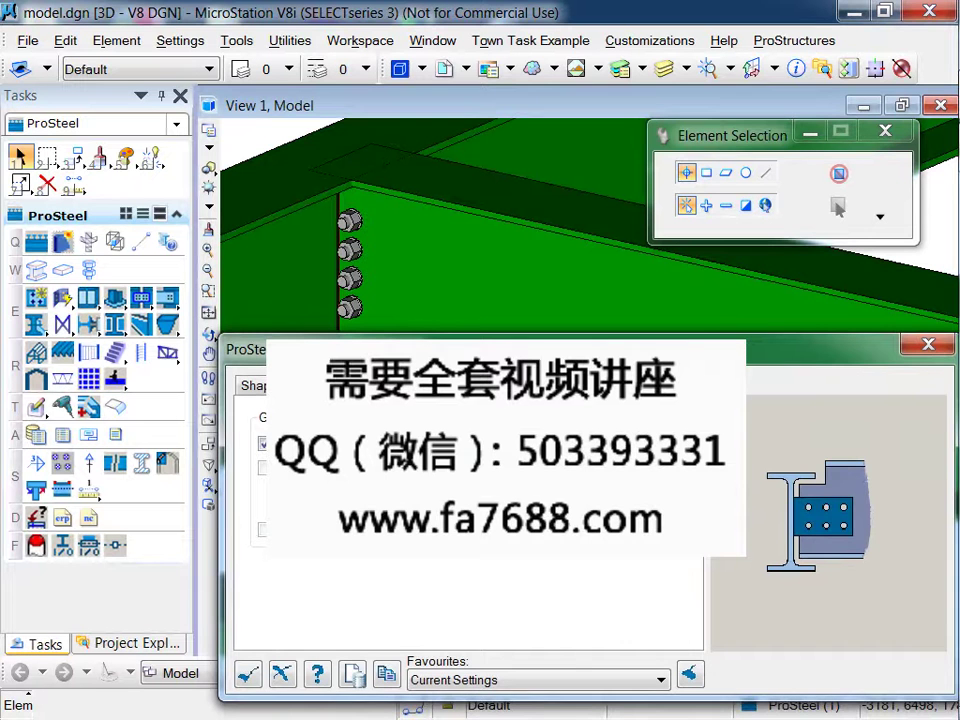
{"action": "left_click_drag", "start_coordinate": [453, 399], "coordinate": [453, 454]}
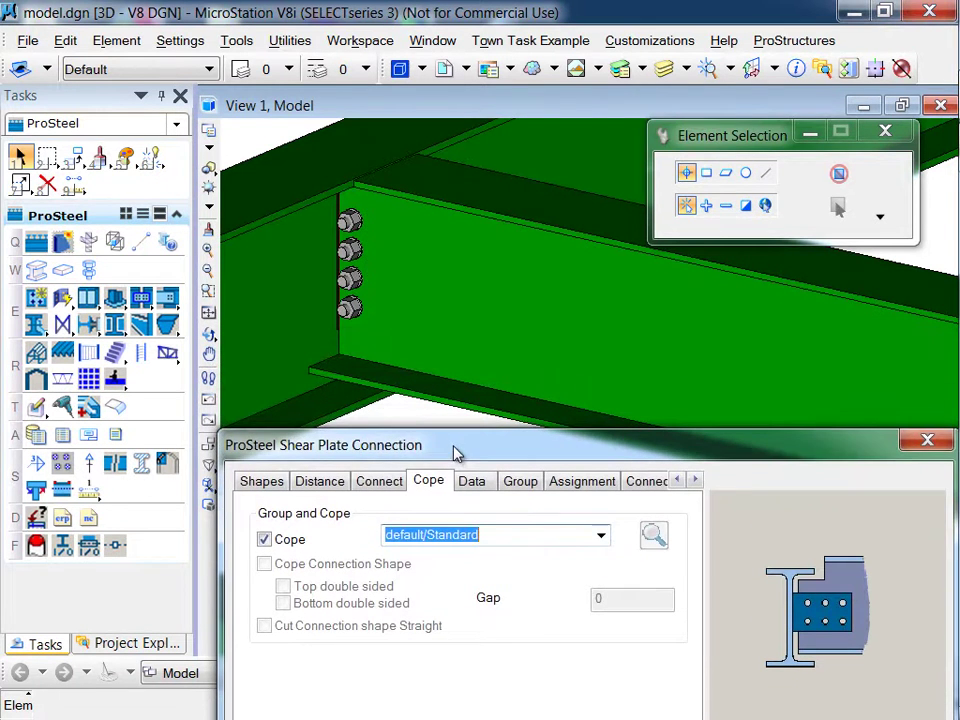
- Inspect the coped beam end, the shear plate and its bolts from a different viewing angle
{"action": "middle_click_drag", "start_coordinate": [396, 411], "coordinate": [510, 281]}
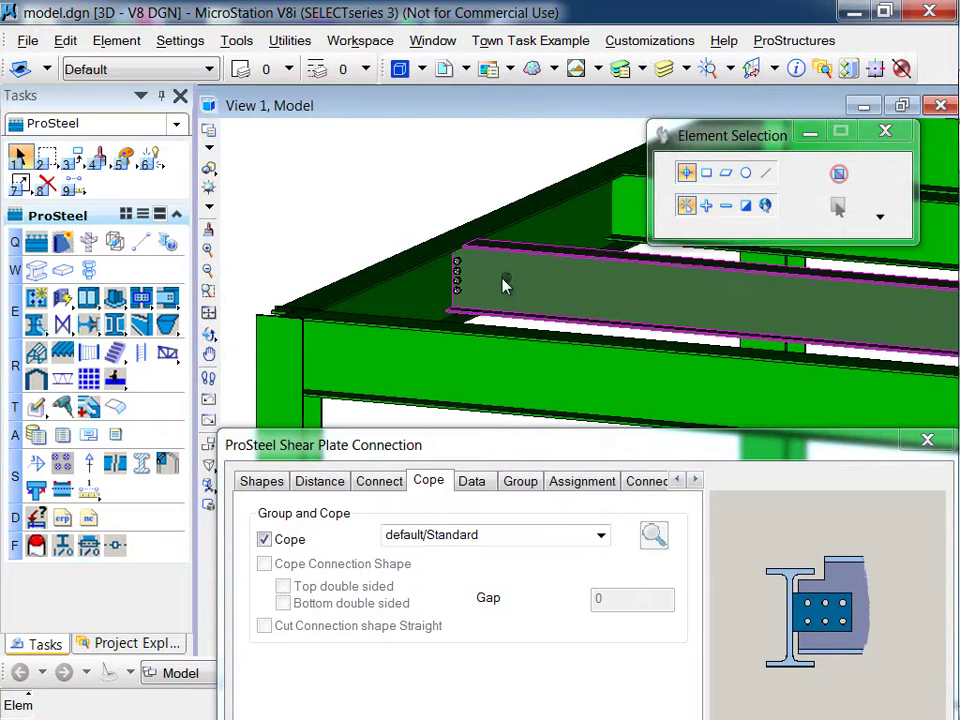
{"action": "left_click", "coordinate": [463, 308]}
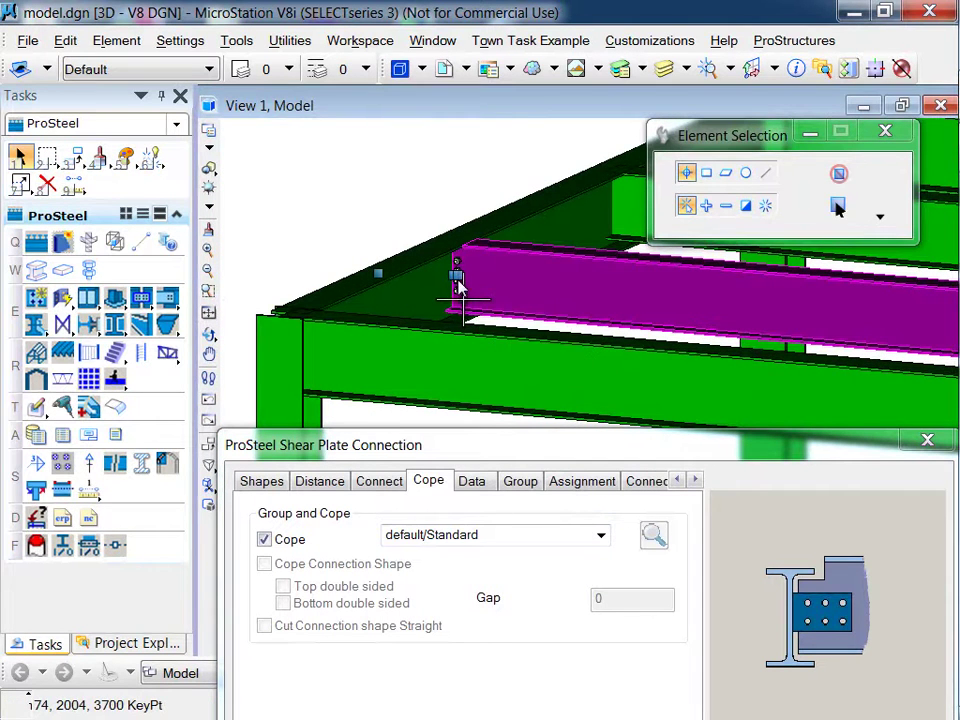
{"action": "left_click", "coordinate": [453, 275]}
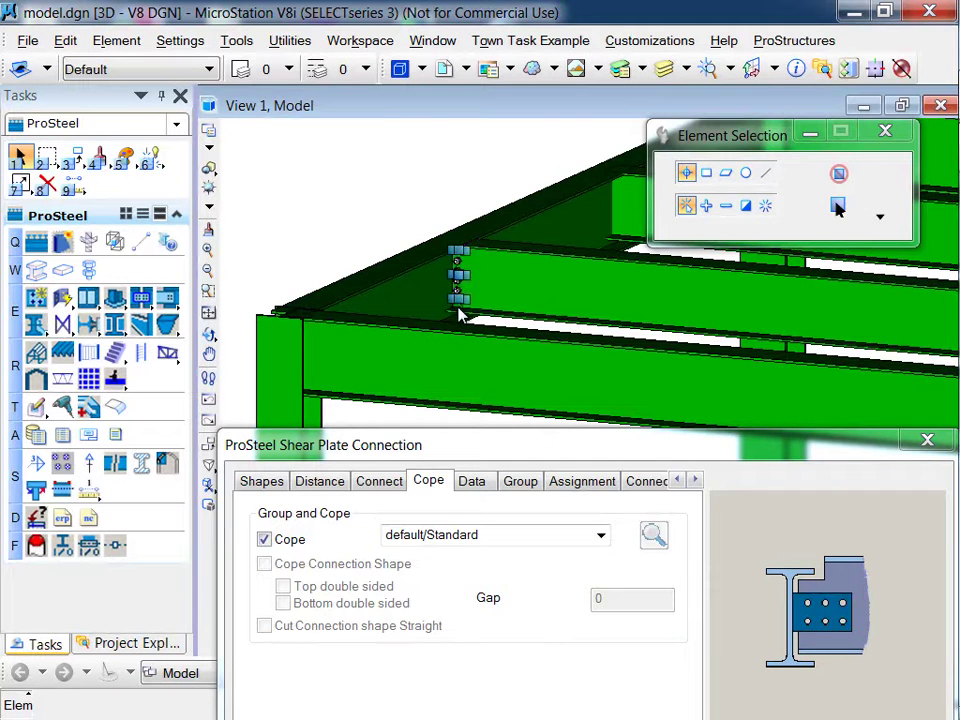
{"action": "scroll", "coordinate": [452, 305], "scroll_direction": "up", "scroll_amount": 2}
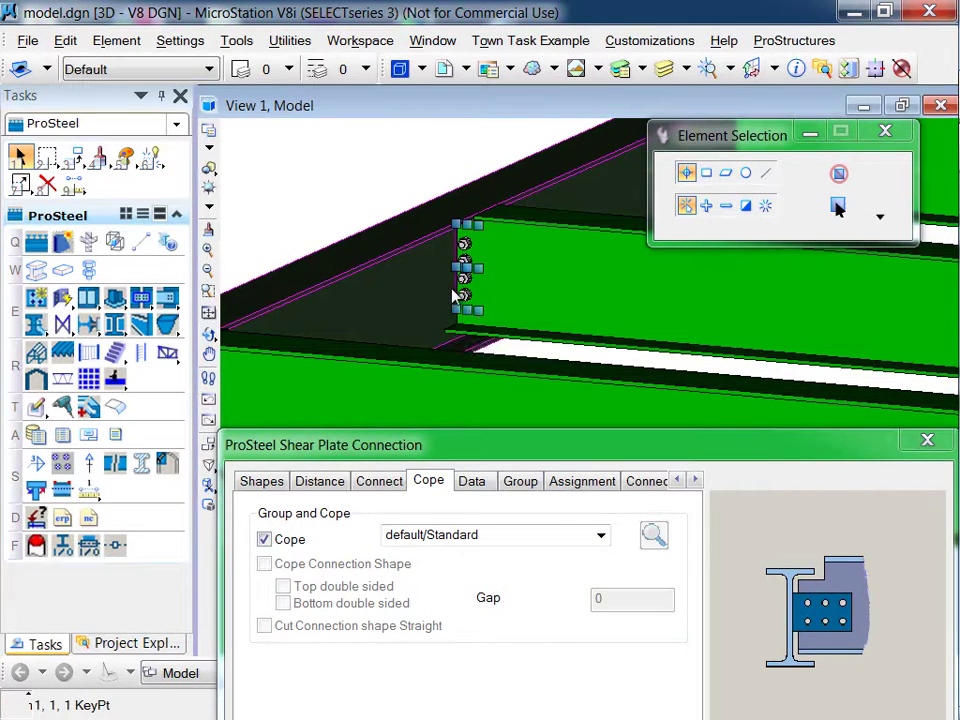
{"action": "left_click", "coordinate": [510, 290]}
{"action": "middle_click_drag", "start_coordinate": [525, 358], "coordinate": [516, 289], "text": "shift"}
- Set the shear plate's position to Left side of the connected beam
{"action": "left_click_drag", "start_coordinate": [505, 444], "coordinate": [512, 367]}
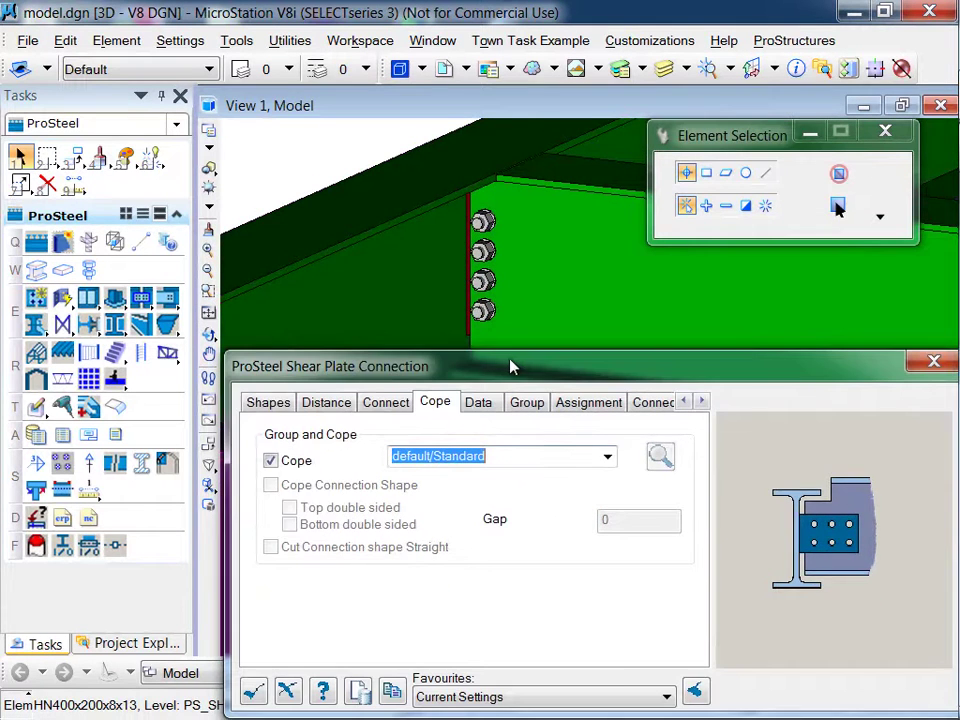
{"action": "left_click", "coordinate": [283, 408]}
{"action": "left_click_drag", "start_coordinate": [283, 410], "coordinate": [306, 300]}
{"action": "left_click", "coordinate": [340, 456]}
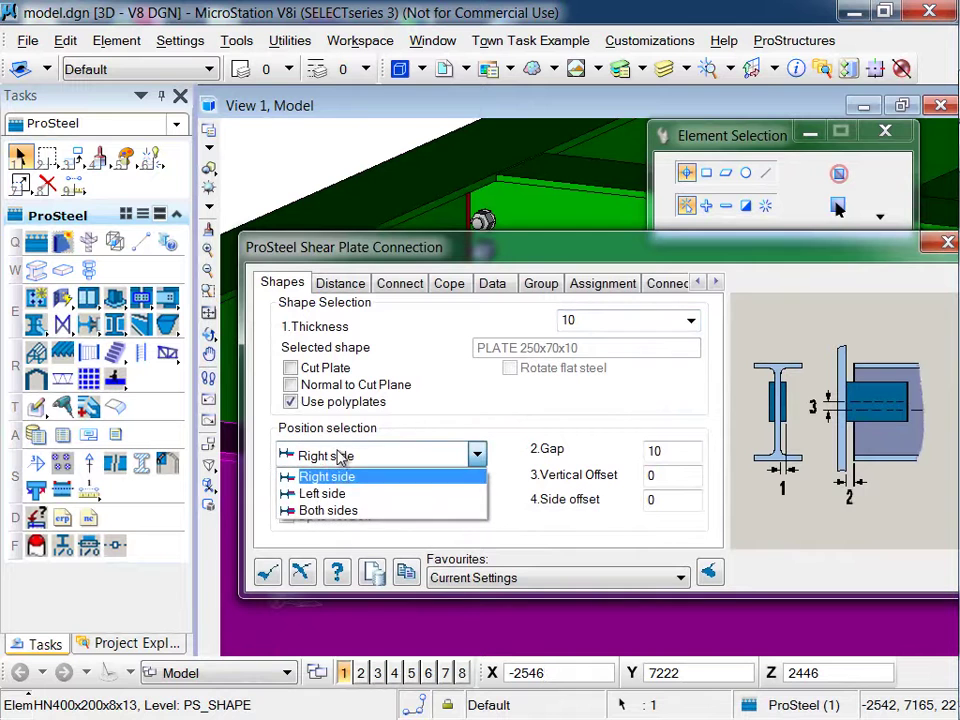
{"action": "left_click", "coordinate": [338, 493]}
{"action": "left_click_drag", "start_coordinate": [383, 250], "coordinate": [465, 311]}
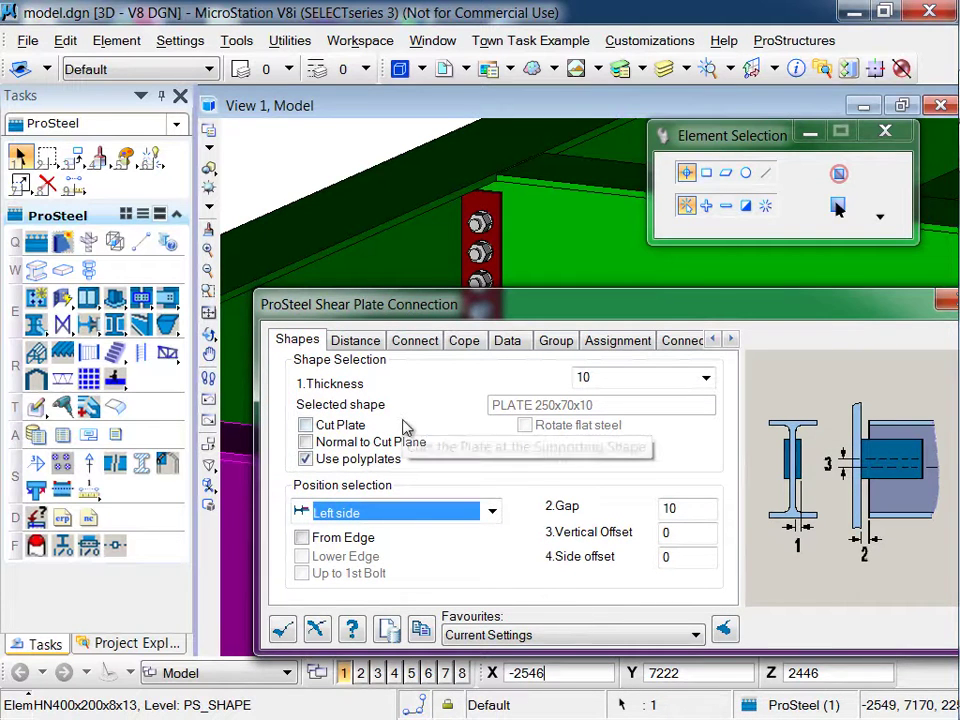
- Switch Use polyplates off and on again, and check the bolt distribution and connection settings
{"action": "left_click", "coordinate": [310, 459]}
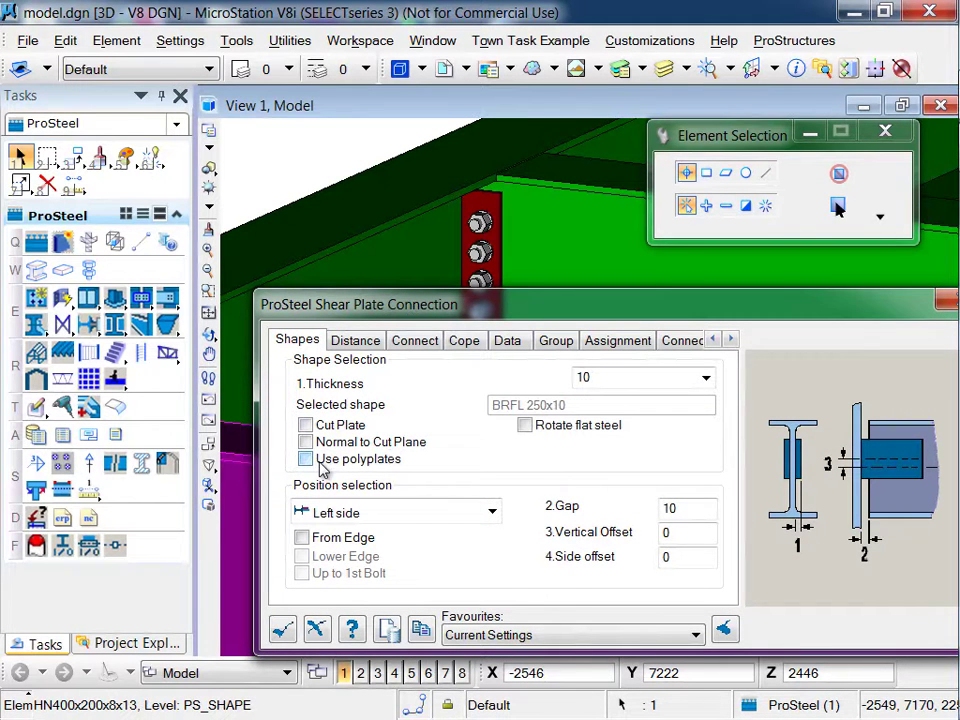
{"action": "left_click", "coordinate": [319, 461]}
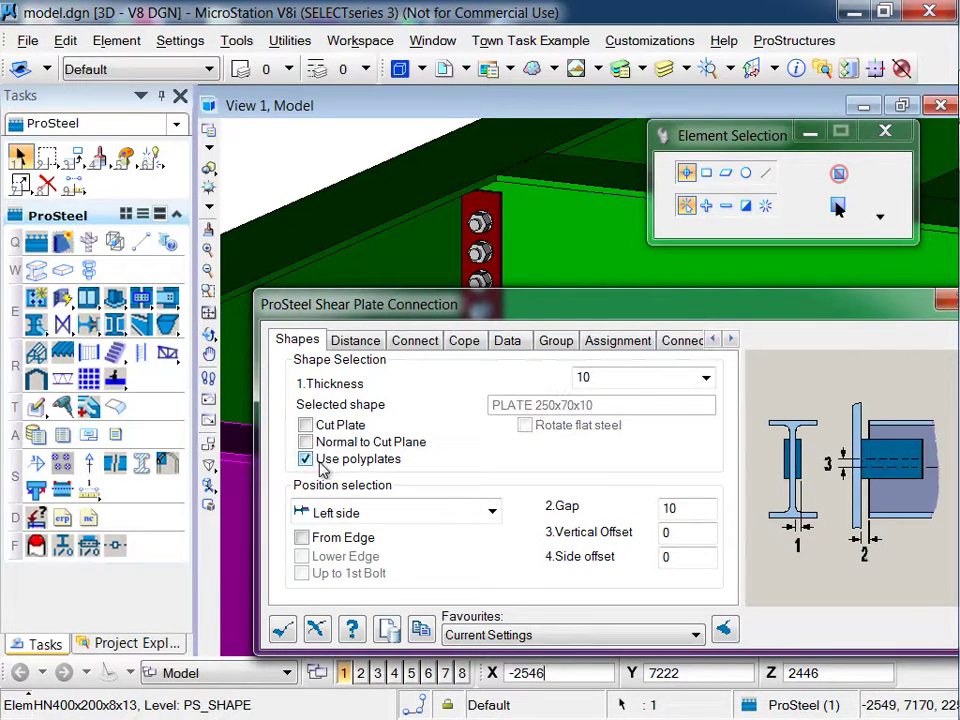
{"action": "left_click", "coordinate": [355, 340]}
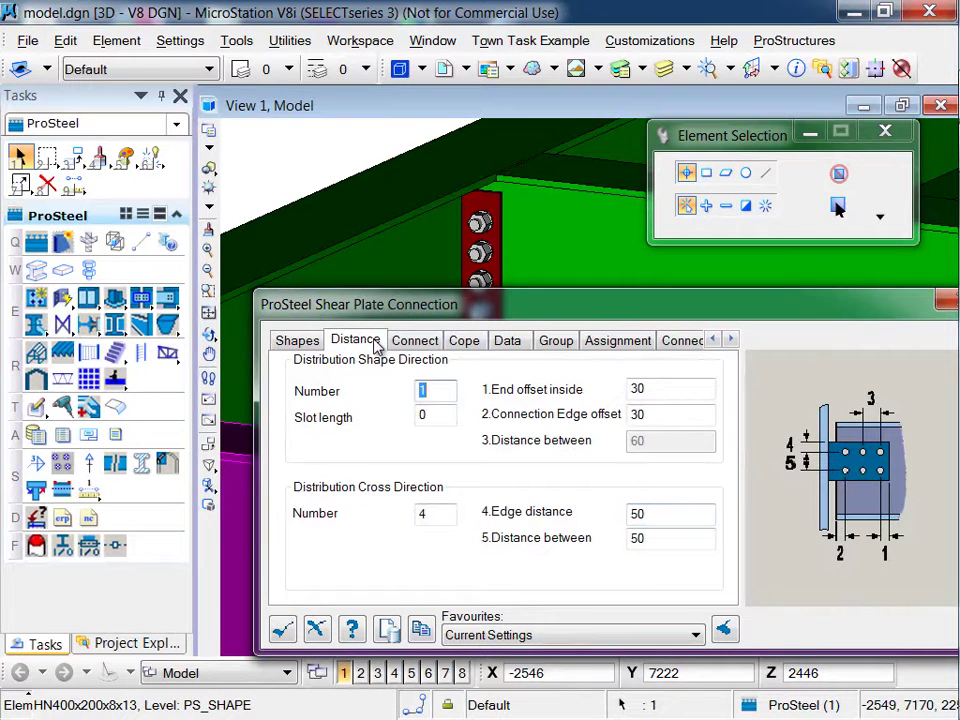
{"action": "left_click", "coordinate": [425, 342]}
{"action": "left_click", "coordinate": [466, 343]}
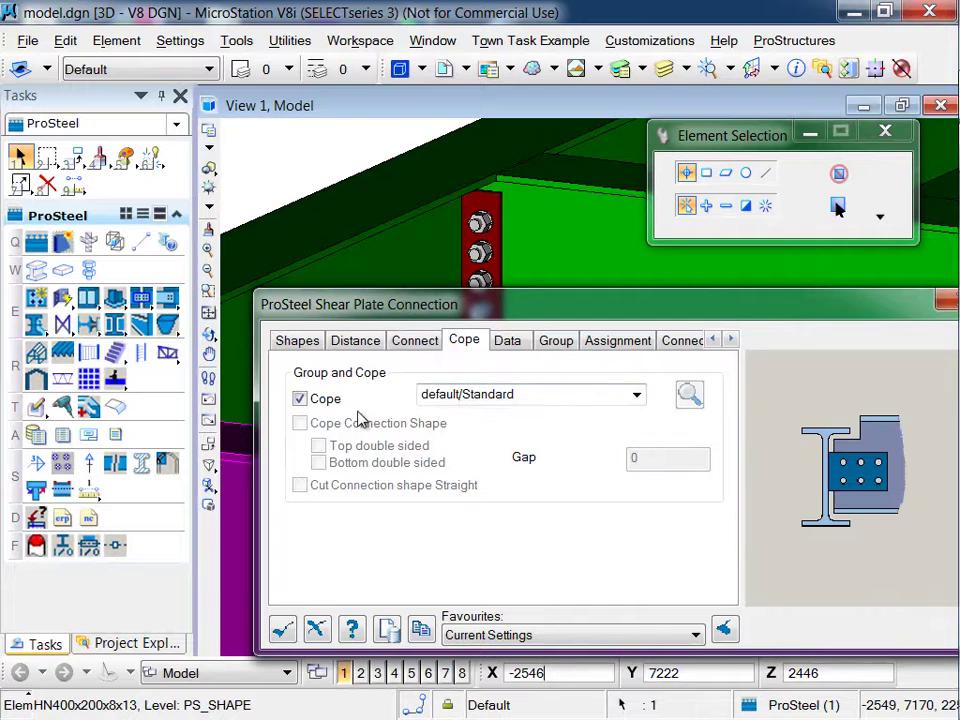
- Check the list of cope templates and switch off the Cope option
{"action": "left_click", "coordinate": [637, 396]}
{"action": "left_click", "coordinate": [640, 397]}
{"action": "left_click", "coordinate": [637, 396]}
{"action": "left_click", "coordinate": [514, 334]}
{"action": "left_click_drag", "start_coordinate": [514, 334], "coordinate": [525, 456]}
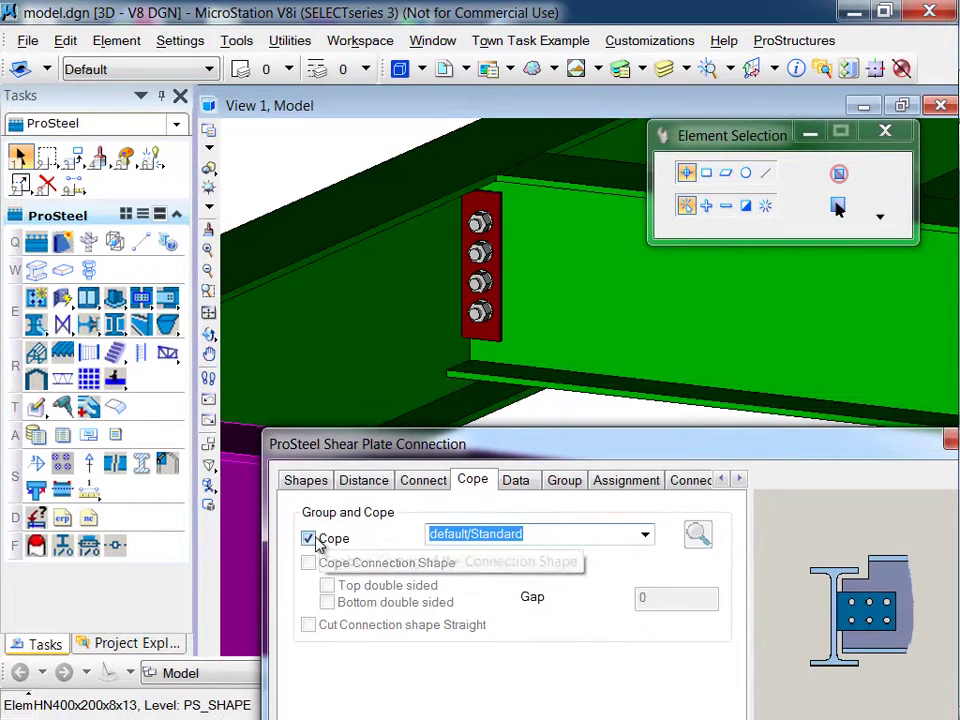
{"action": "left_click", "coordinate": [309, 539]}
- Review the cope dimensions against their illustration and accept them as they are
{"action": "left_click", "coordinate": [697, 534]}
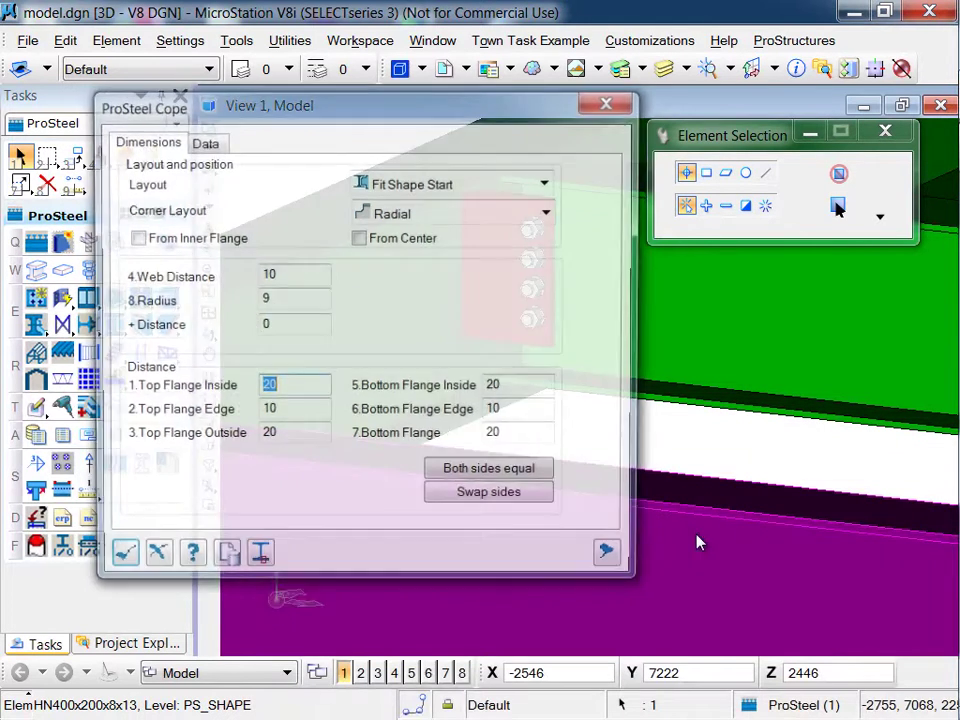
{"action": "left_click_drag", "start_coordinate": [436, 110], "coordinate": [388, 97]}
{"action": "left_click", "coordinate": [566, 540]}
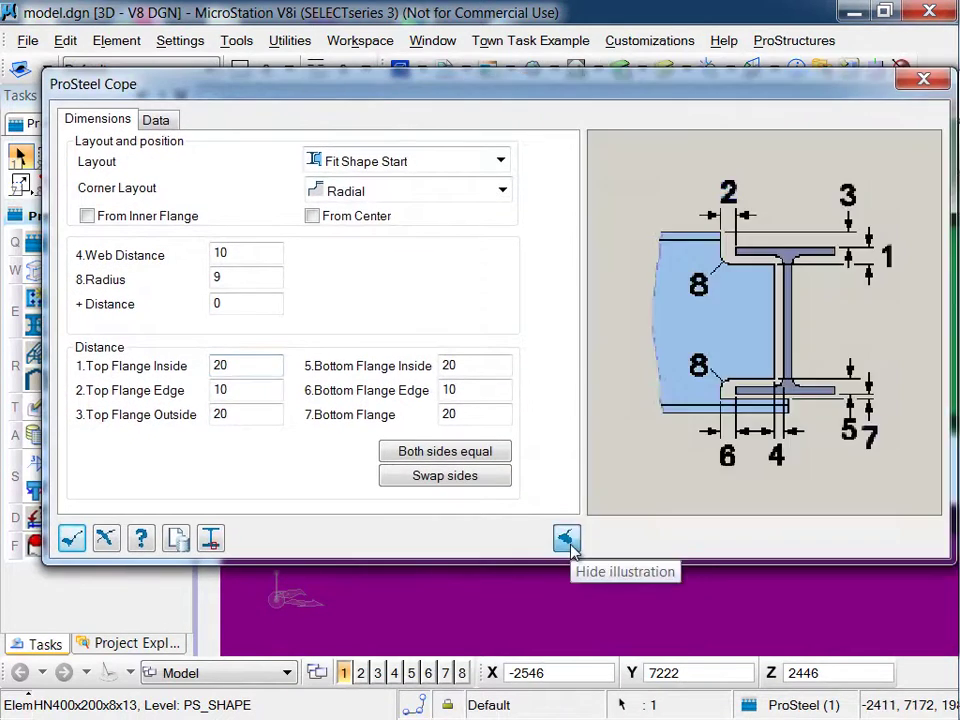
{"action": "left_click_drag", "start_coordinate": [520, 97], "coordinate": [478, 93]}
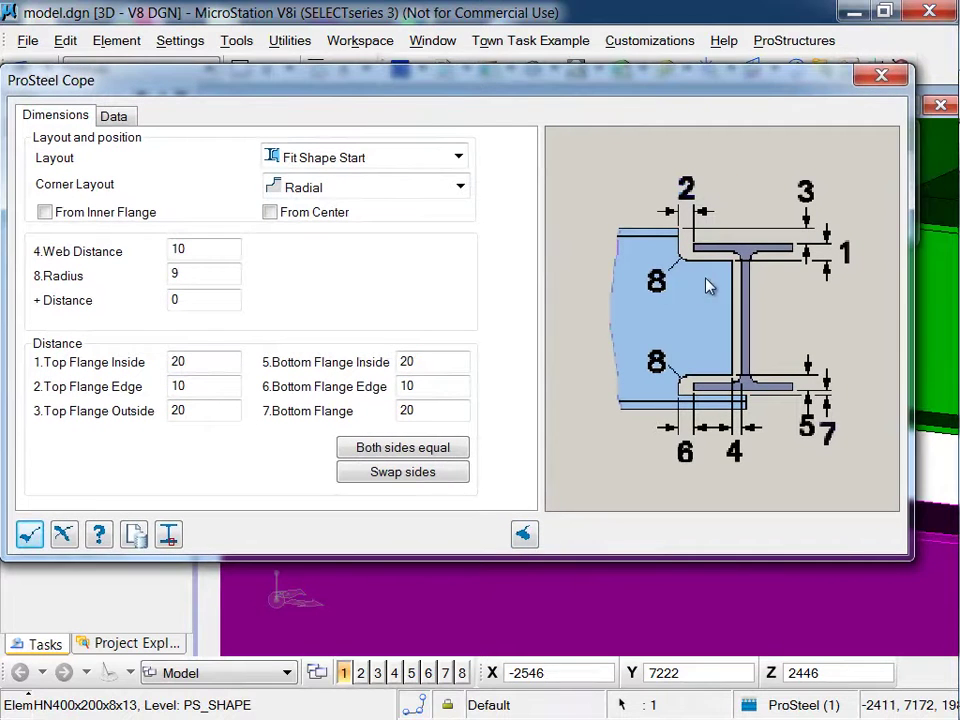
{"action": "left_click", "coordinate": [40, 536]}
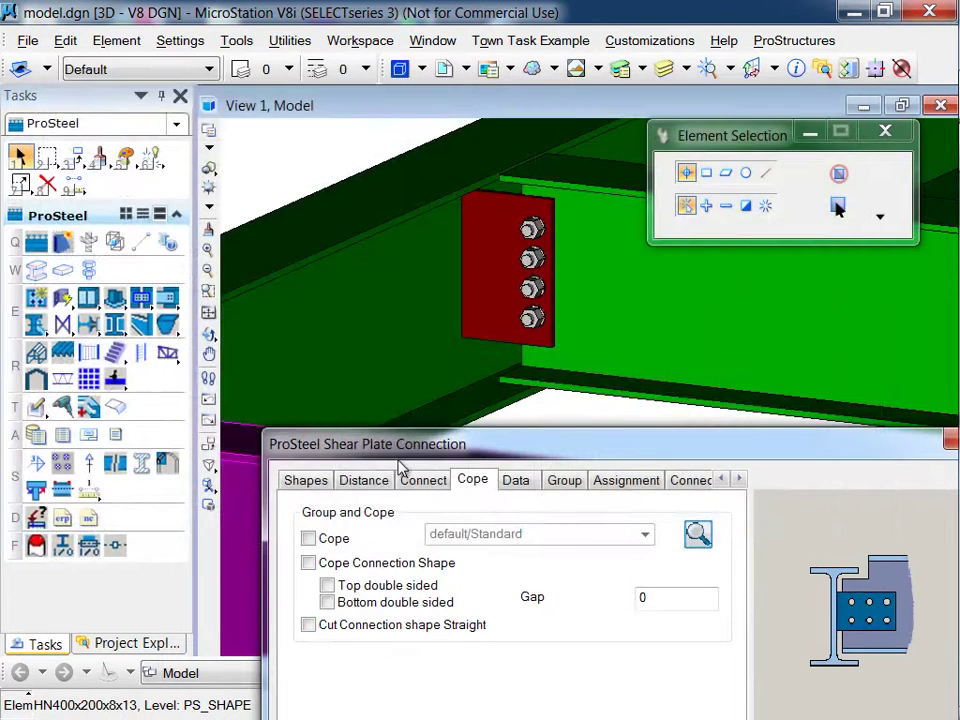
- Examine the cope's layout choices, data, corner radius, web distance and flange distances again
{"action": "left_click_drag", "start_coordinate": [400, 442], "coordinate": [300, 242]}
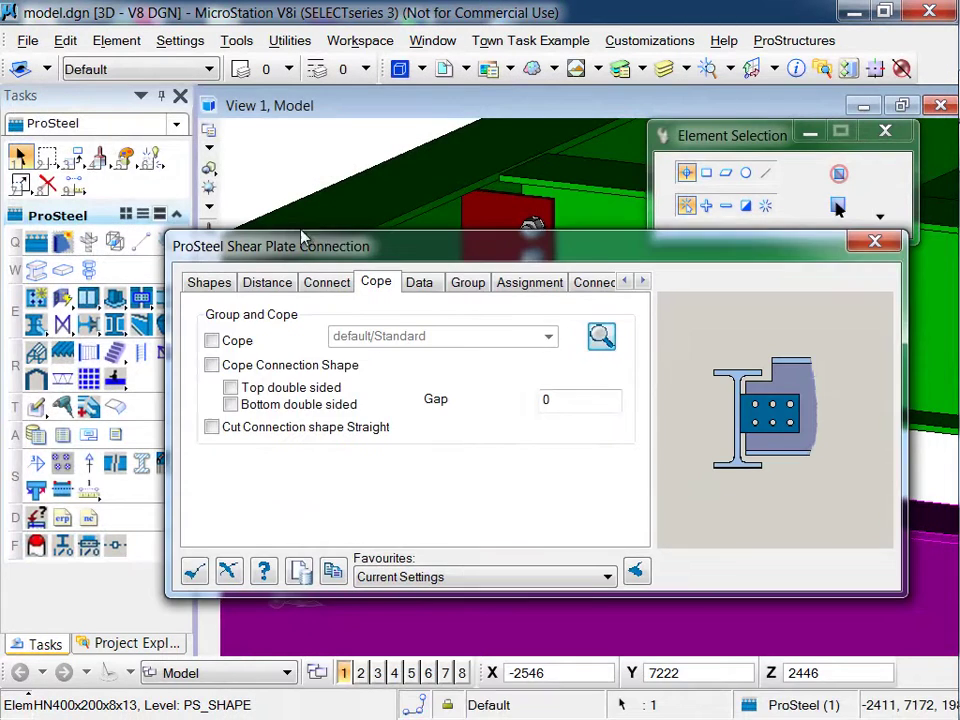
{"action": "left_click", "coordinate": [601, 337]}
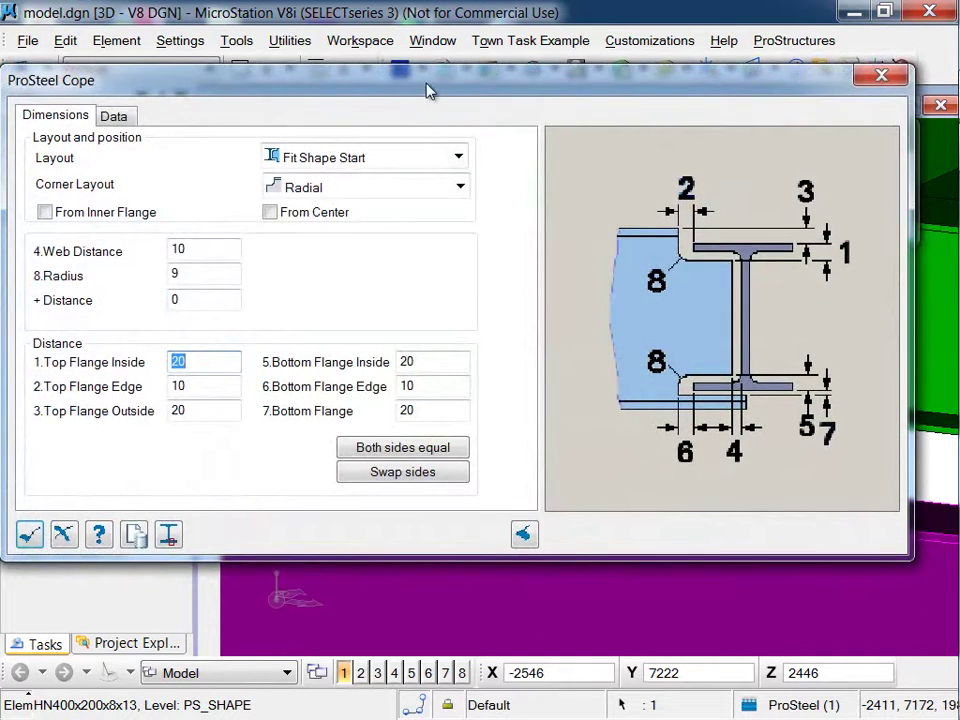
{"action": "left_click_drag", "start_coordinate": [427, 90], "coordinate": [533, 165]}
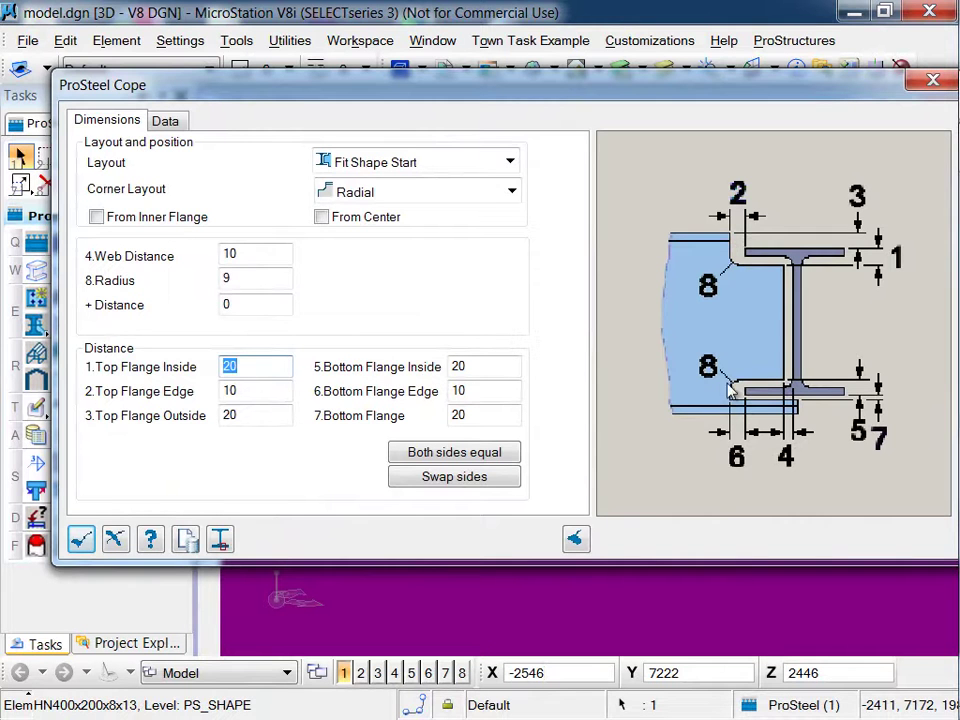
{"action": "left_click", "coordinate": [510, 161]}
{"action": "left_click", "coordinate": [510, 165]}
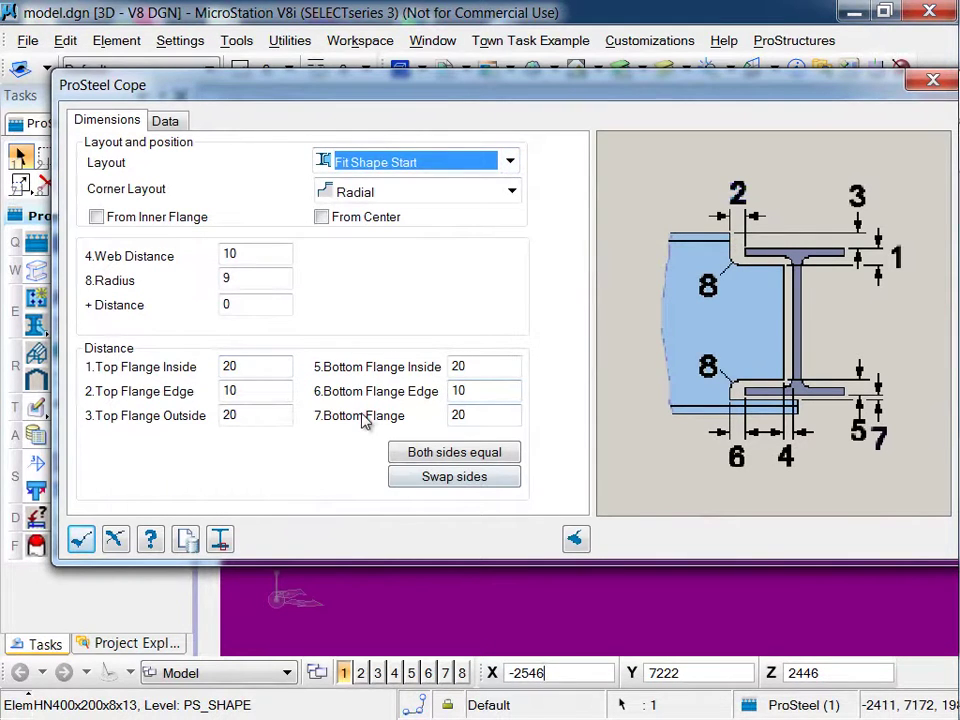
{"action": "left_click", "coordinate": [172, 121]}
{"action": "left_click", "coordinate": [100, 121]}
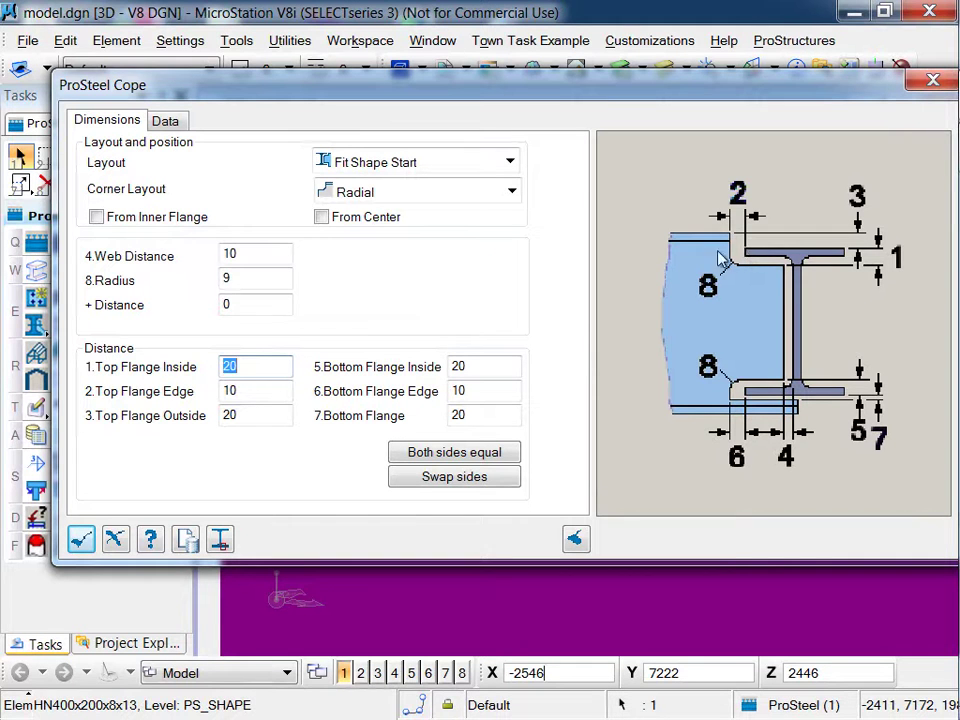
{"action": "left_click", "coordinate": [241, 288]}
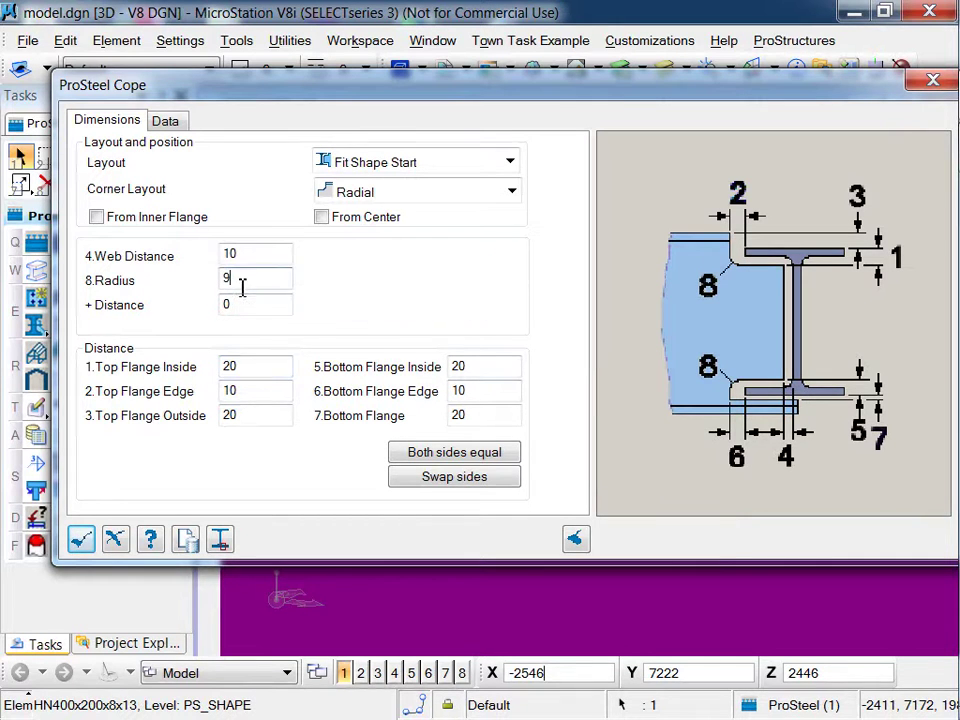
{"action": "left_click", "coordinate": [250, 280]}
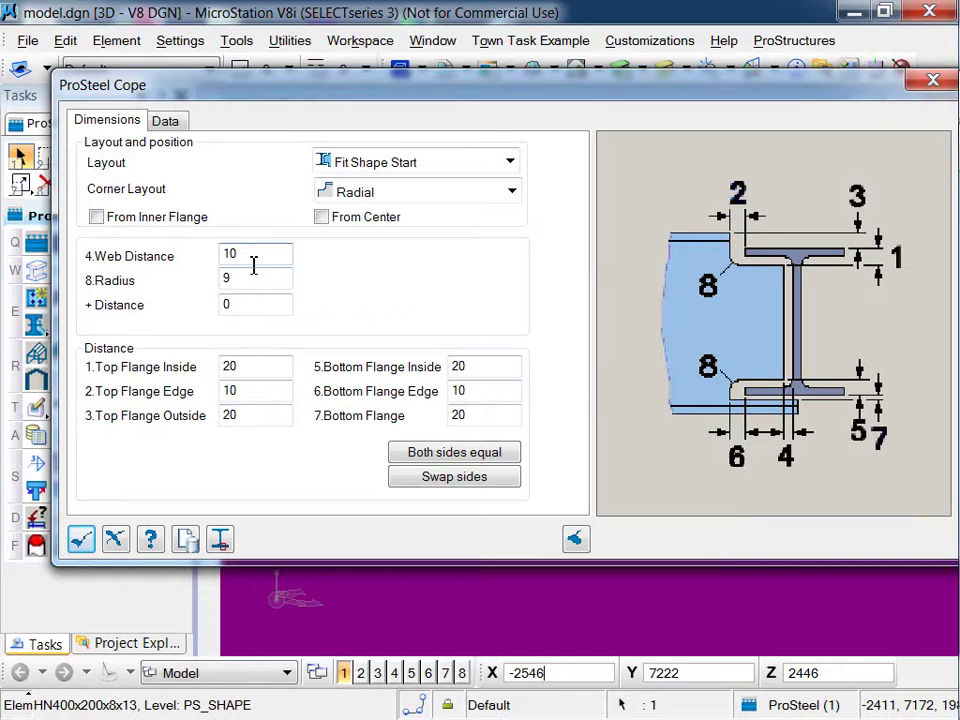
{"action": "left_click", "coordinate": [81, 540]}
- Re-enable the Cope option with the default/Standard template for the connected beam
{"action": "left_click_drag", "start_coordinate": [555, 240], "coordinate": [556, 424]}
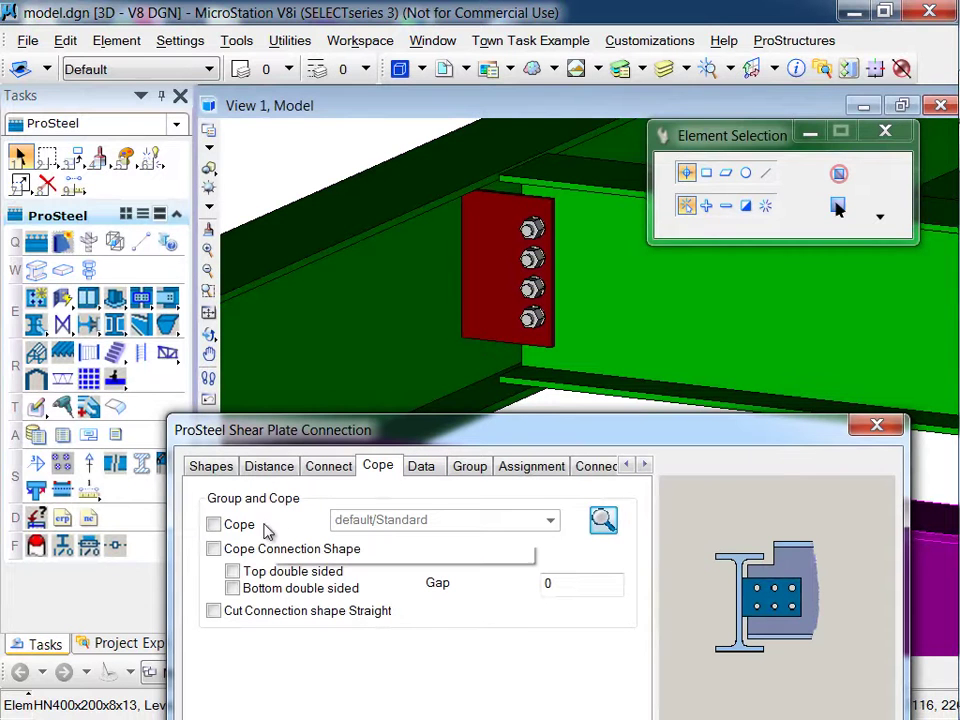
{"action": "left_click", "coordinate": [213, 524]}
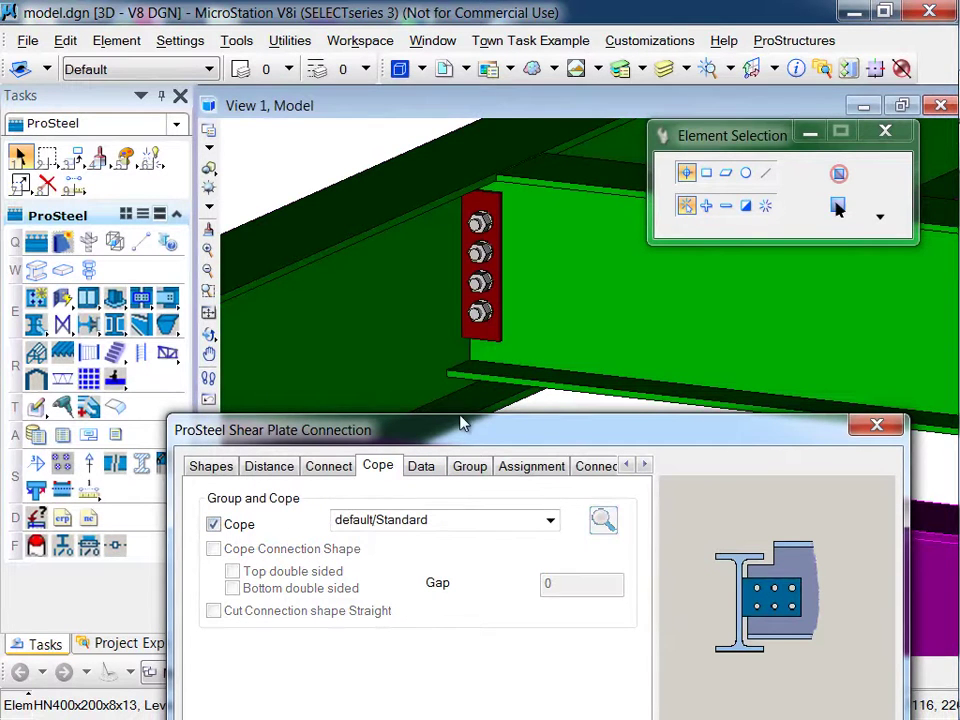
{"action": "middle_click_drag", "start_coordinate": [440, 320], "coordinate": [427, 283]}
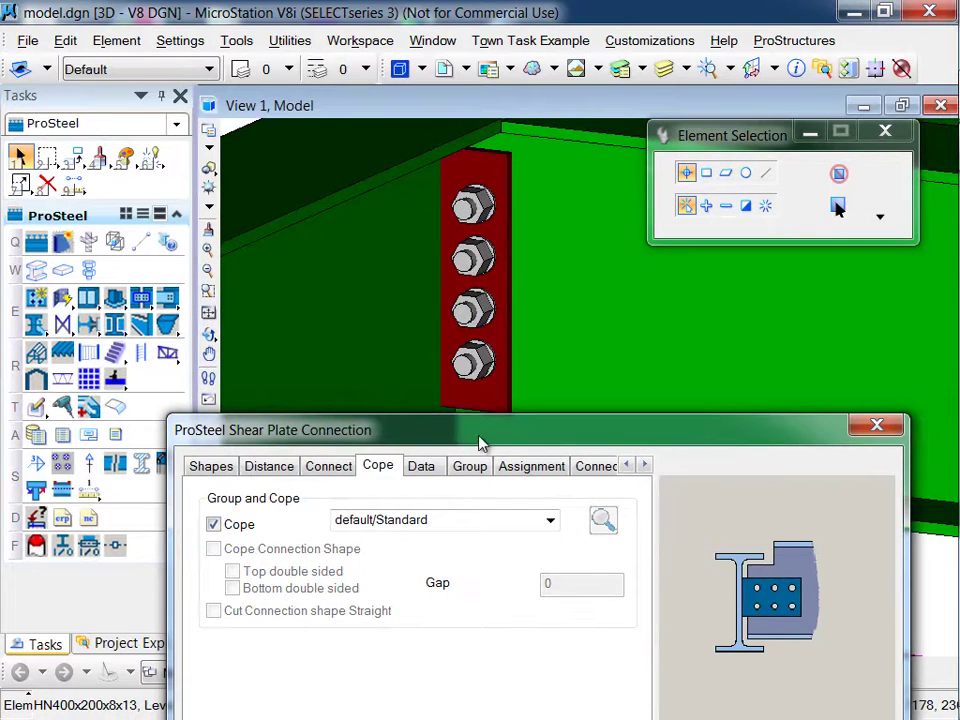
- Review the load data and the group options of the shear plate connection alongside the bolted plate
{"action": "left_click_drag", "start_coordinate": [478, 432], "coordinate": [473, 254]}
{"action": "left_click", "coordinate": [418, 289]}
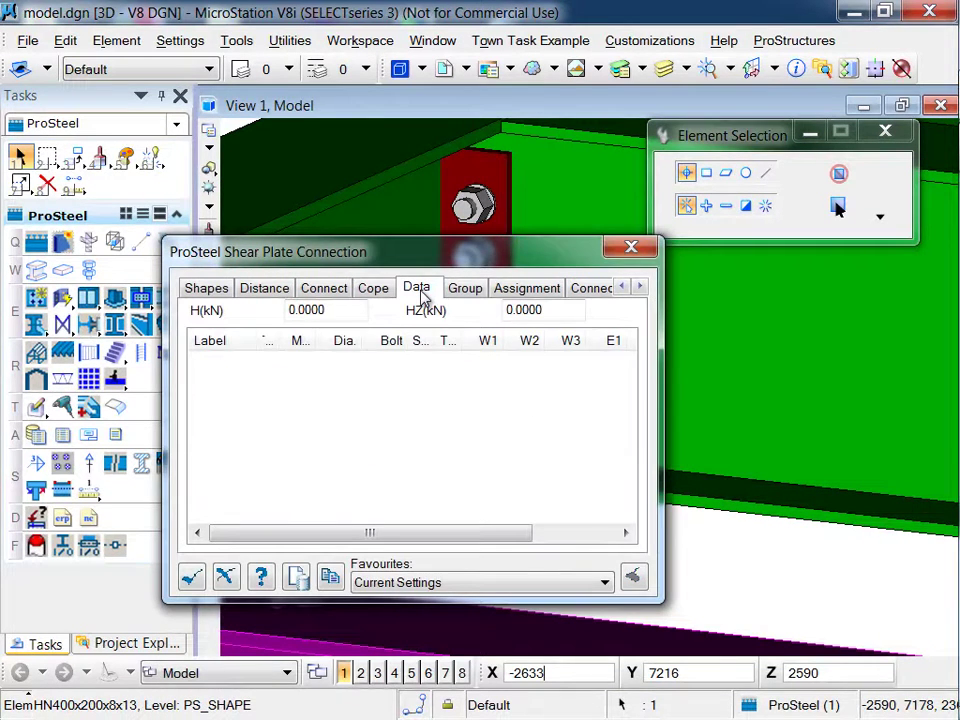
{"action": "left_click", "coordinate": [466, 288]}
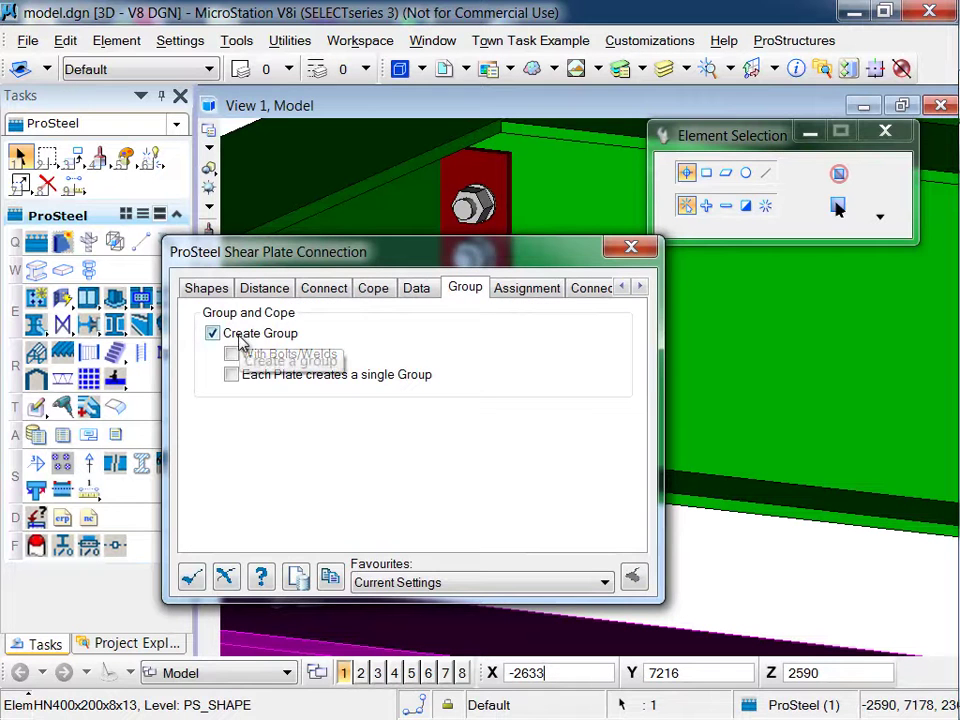
{"action": "left_click_drag", "start_coordinate": [340, 252], "coordinate": [378, 412]}
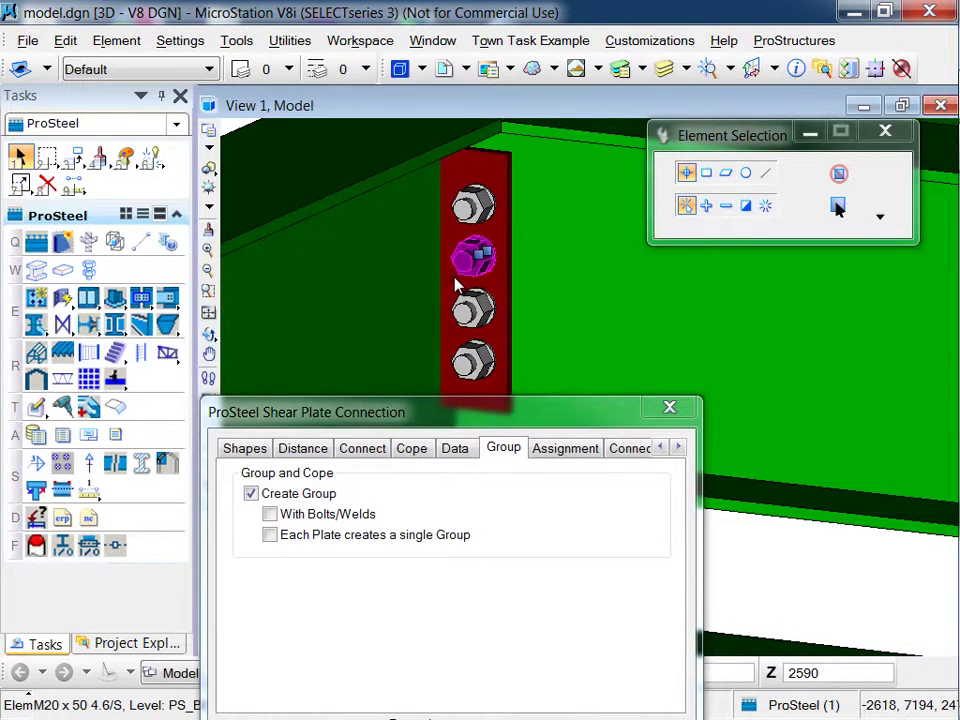
- Examine which parts are grouped at the bolted plate by selecting the supporting beam and the connected beam in turn
{"action": "scroll", "coordinate": [422, 285], "scroll_direction": "down", "scroll_amount": 3}
{"action": "scroll", "coordinate": [440, 265], "scroll_direction": "up", "scroll_amount": 1}
{"action": "scroll", "coordinate": [450, 265], "scroll_direction": "up", "scroll_amount": 2}
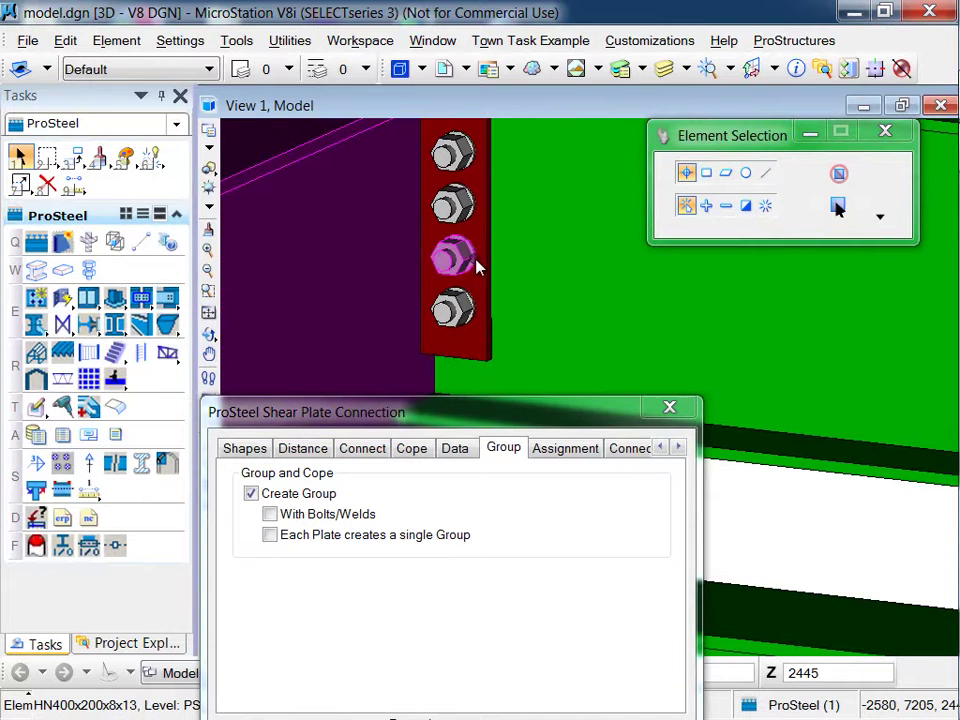
{"action": "left_click", "coordinate": [487, 265]}
{"action": "scroll", "coordinate": [478, 296], "scroll_direction": "down", "scroll_amount": 2}
{"action": "scroll", "coordinate": [411, 300], "scroll_direction": "up", "scroll_amount": 2}
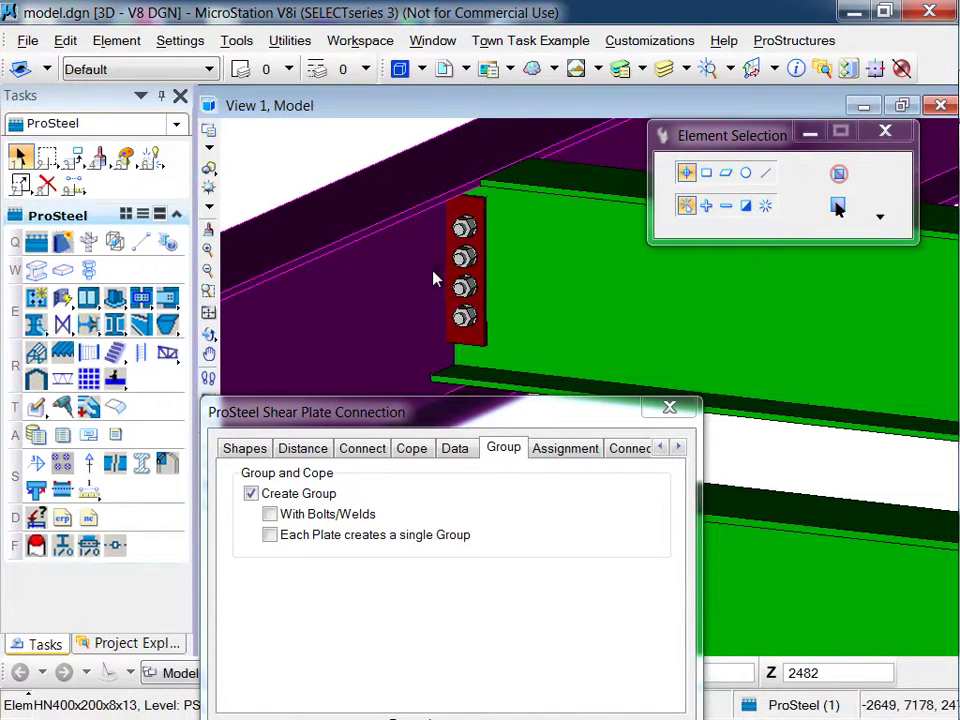
{"action": "left_click", "coordinate": [546, 274]}
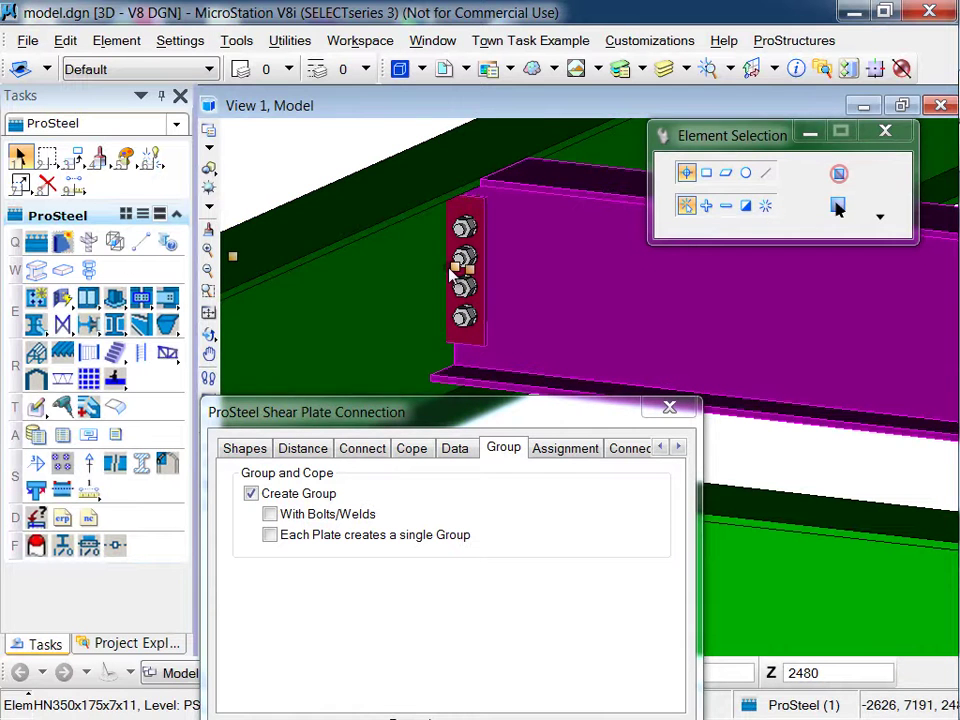
- Set the shear plate's assigned material to S235, keeping the PS_PLATE level and an empty item number
{"action": "left_click_drag", "start_coordinate": [396, 413], "coordinate": [357, 359]}
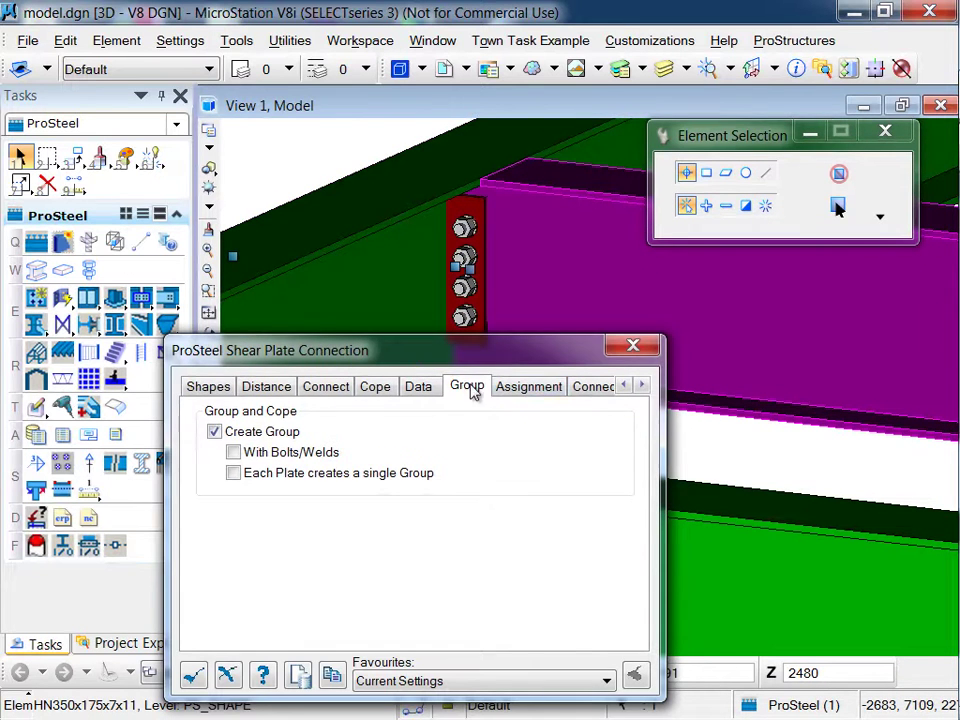
{"action": "left_click", "coordinate": [508, 388]}
{"action": "left_click_drag", "start_coordinate": [490, 357], "coordinate": [461, 293]}
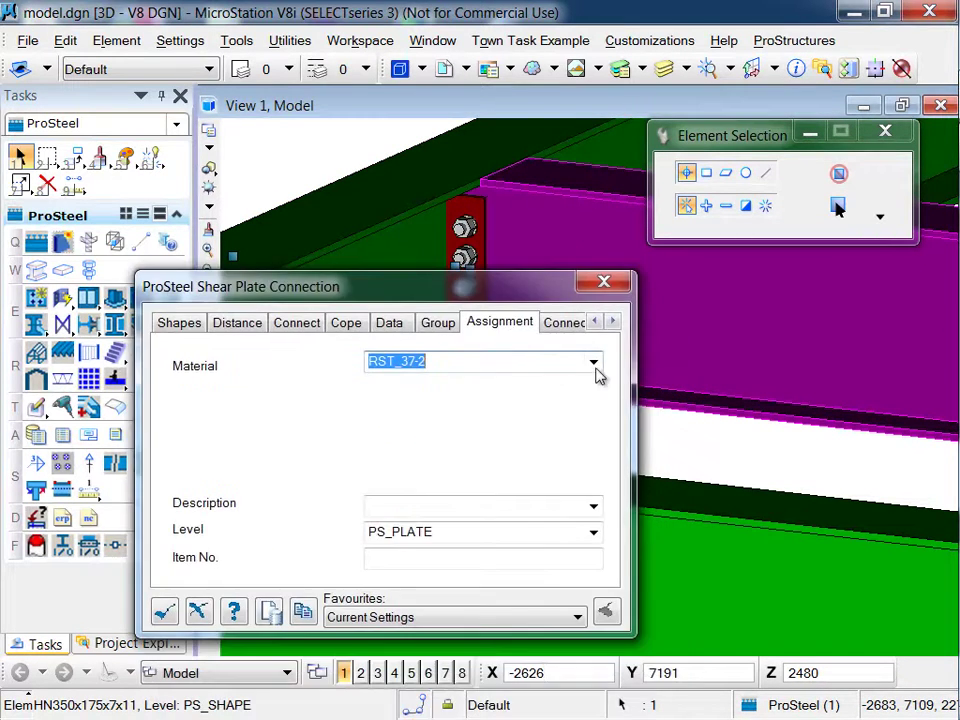
{"action": "left_click", "coordinate": [592, 366]}
{"action": "scroll", "coordinate": [572, 255], "scroll_direction": "up", "scroll_amount": 6}
{"action": "scroll", "coordinate": [586, 198], "scroll_direction": "up", "scroll_amount": 20}
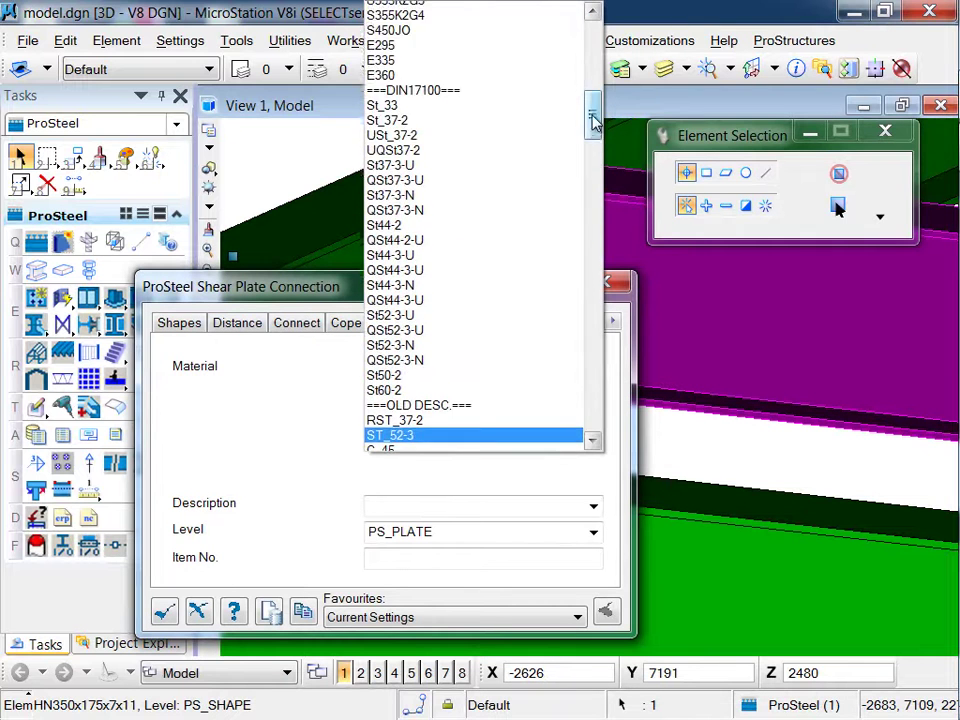
{"action": "key", "text": "Escape"}
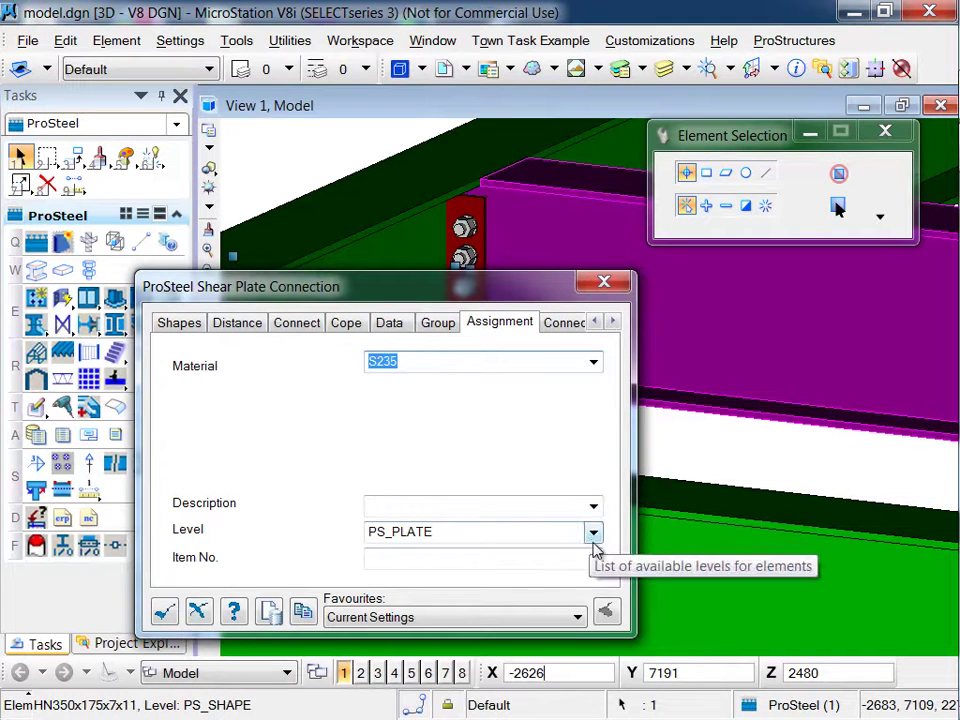
{"action": "left_click", "coordinate": [536, 559]}
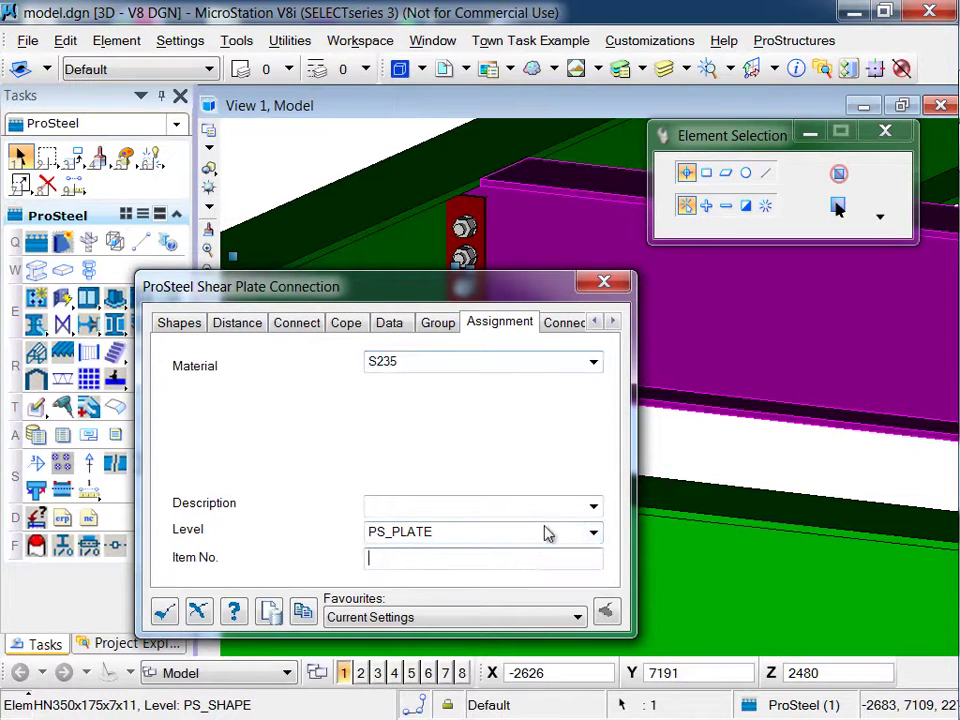
- Review the connection's label, identifier and static values, and accept the shear plate connection
{"action": "left_click", "coordinate": [565, 320]}
{"action": "left_click_drag", "start_coordinate": [484, 292], "coordinate": [474, 269]}
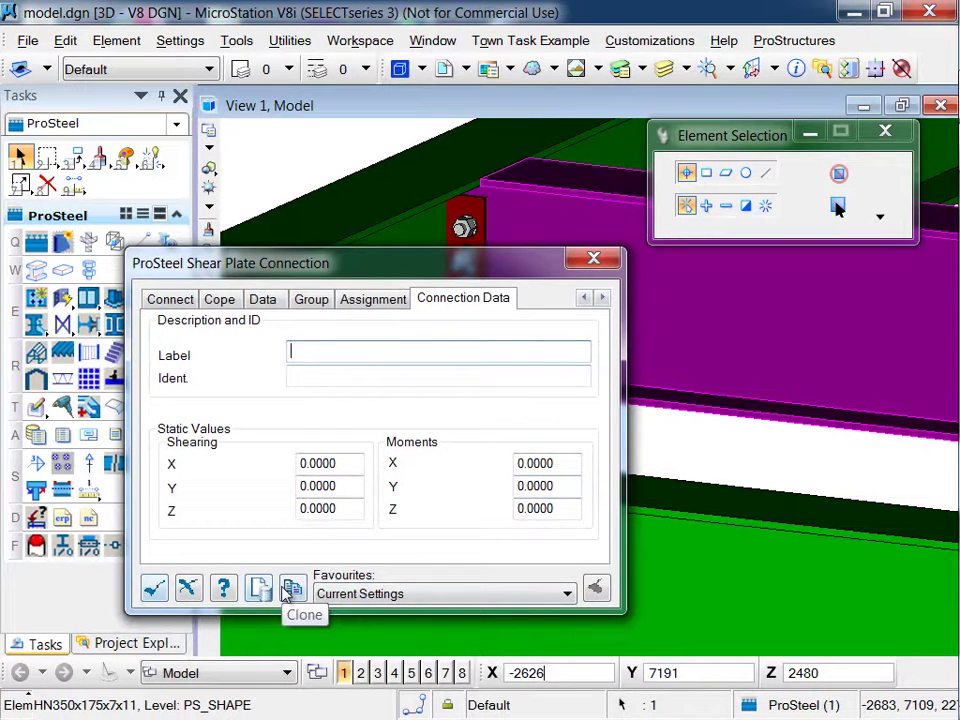
{"action": "left_click", "coordinate": [154, 588]}
- Examine the finished shear plate connection up close and within the surrounding steel frame
{"action": "mouse_move", "coordinate": [516, 439]}
{"action": "middle_mouse_down", "text": "shift"}
{"action": "mouse_move", "coordinate": [514, 420]}
{"action": "mouse_move", "coordinate": [514, 435]}
{"action": "middle_mouse_up", "text": "shift"}
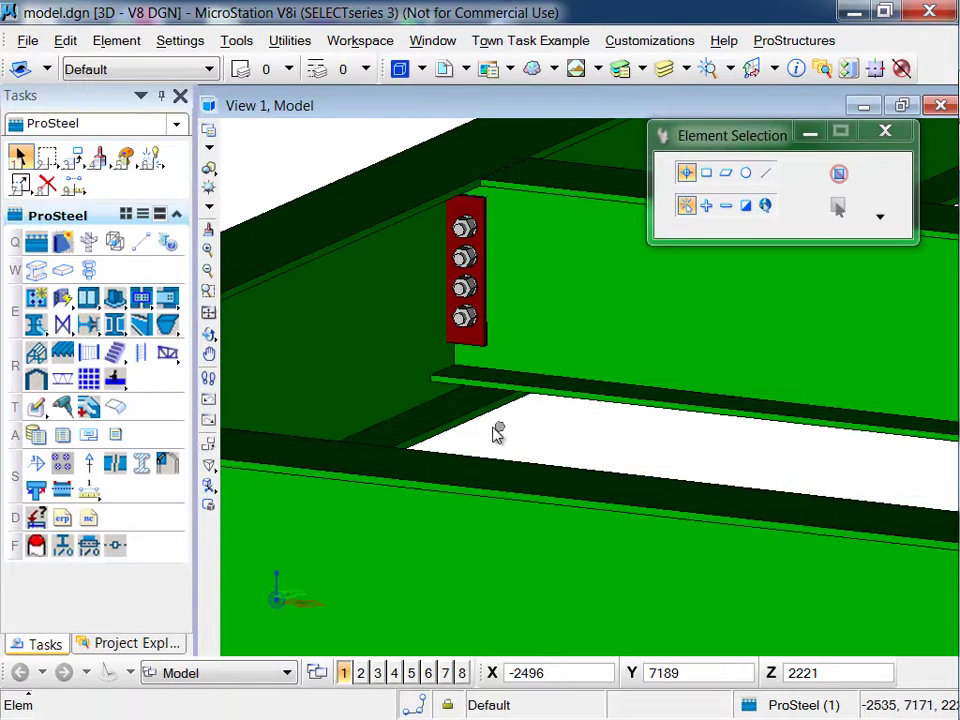
{"action": "scroll", "coordinate": [475, 300], "scroll_direction": "up", "scroll_amount": 2}
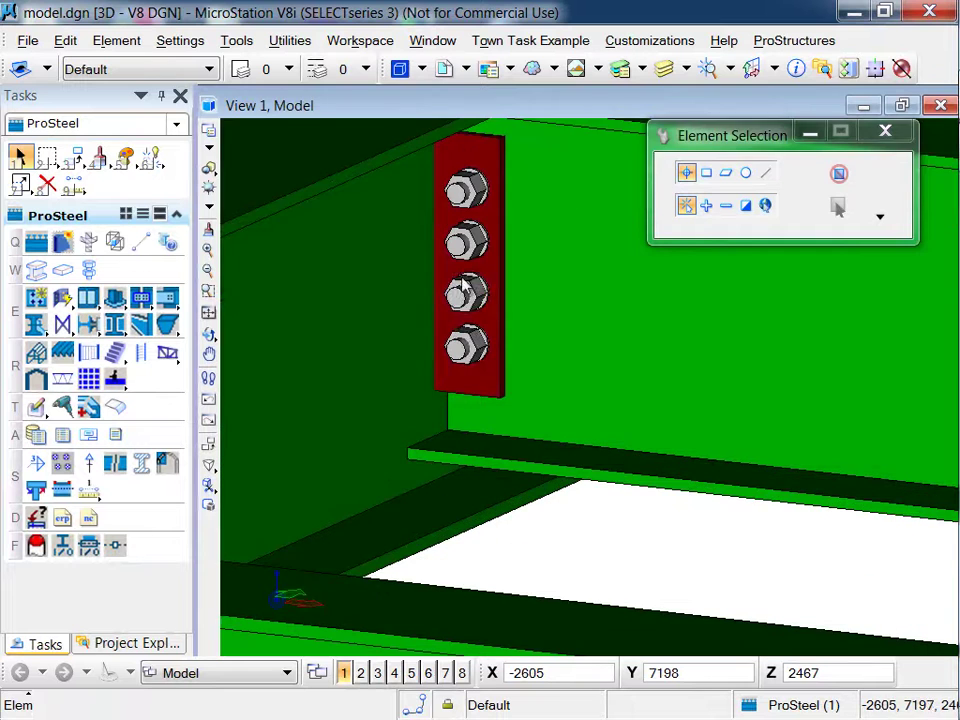
{"action": "middle_click_drag", "start_coordinate": [546, 516], "coordinate": [537, 503], "text": "shift"}
{"action": "scroll", "coordinate": [375, 407], "scroll_direction": "down", "scroll_amount": 3}
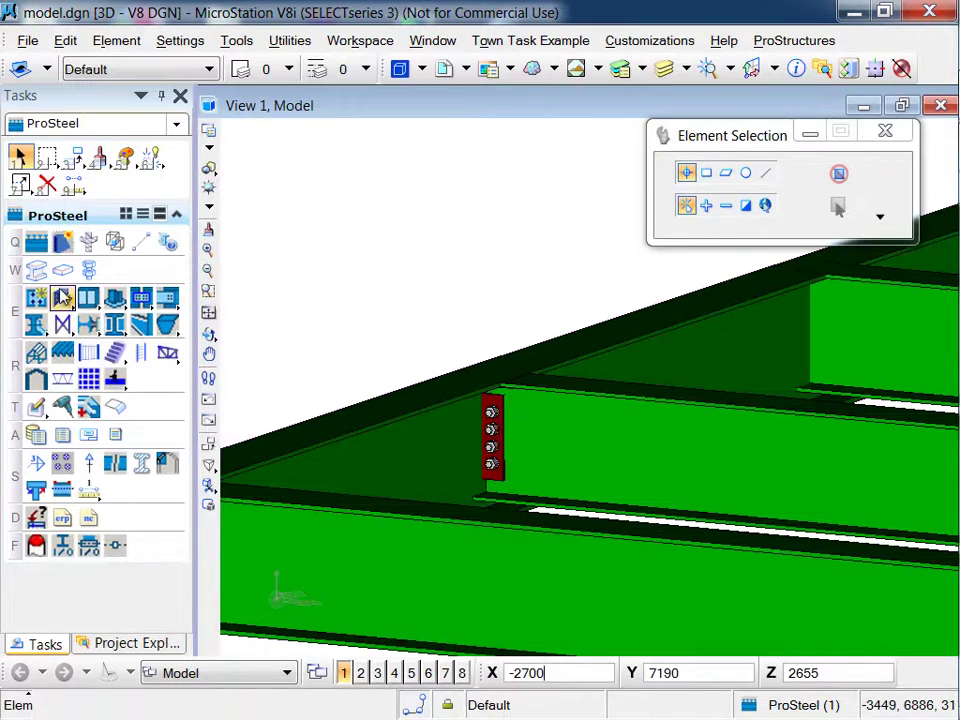
{"action": "scroll", "coordinate": [435, 315], "scroll_direction": "down", "scroll_amount": 3}
{"action": "scroll", "coordinate": [431, 315], "scroll_direction": "down", "scroll_amount": 5}
{"action": "mouse_move", "coordinate": [426, 375]}
{"action": "middle_mouse_down", "text": "shift"}
{"action": "mouse_move", "coordinate": [418, 411]}
{"action": "mouse_move", "coordinate": [439, 364]}
{"action": "middle_mouse_up", "text": "shift"}
{"action": "scroll", "coordinate": [439, 364], "scroll_direction": "up", "scroll_amount": 6}
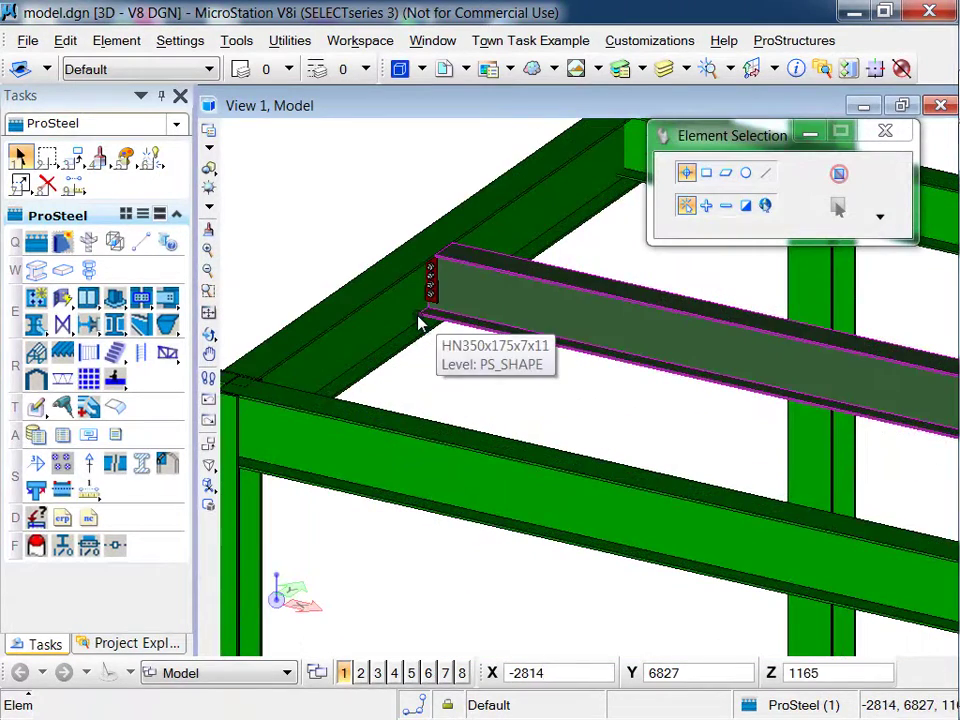
- Open the display style choices for the model view
{"action": "left_click", "coordinate": [208, 168]}
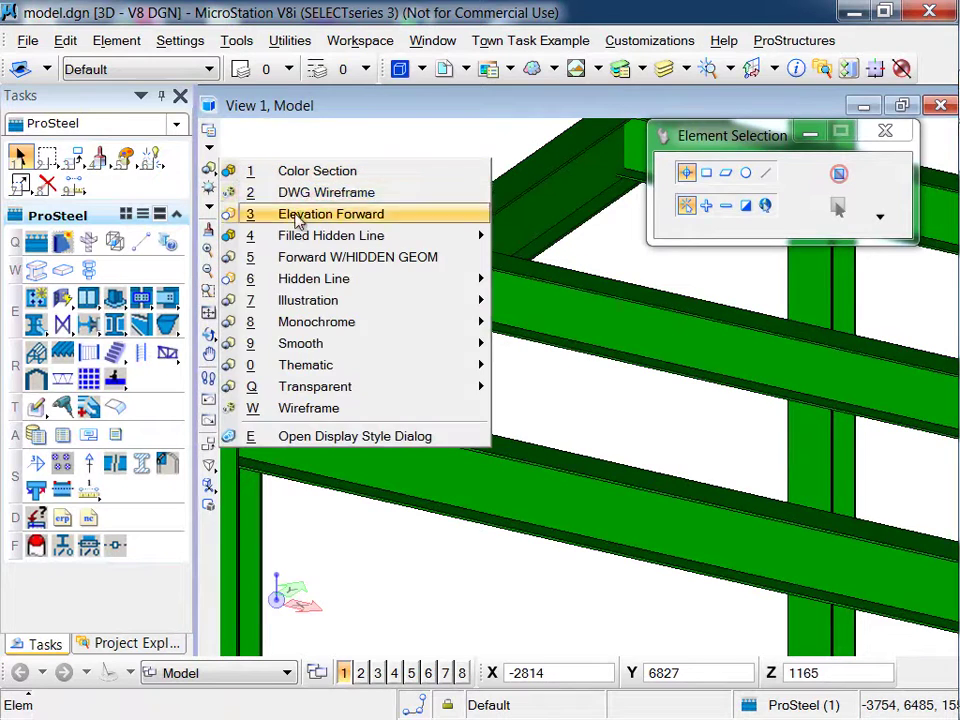